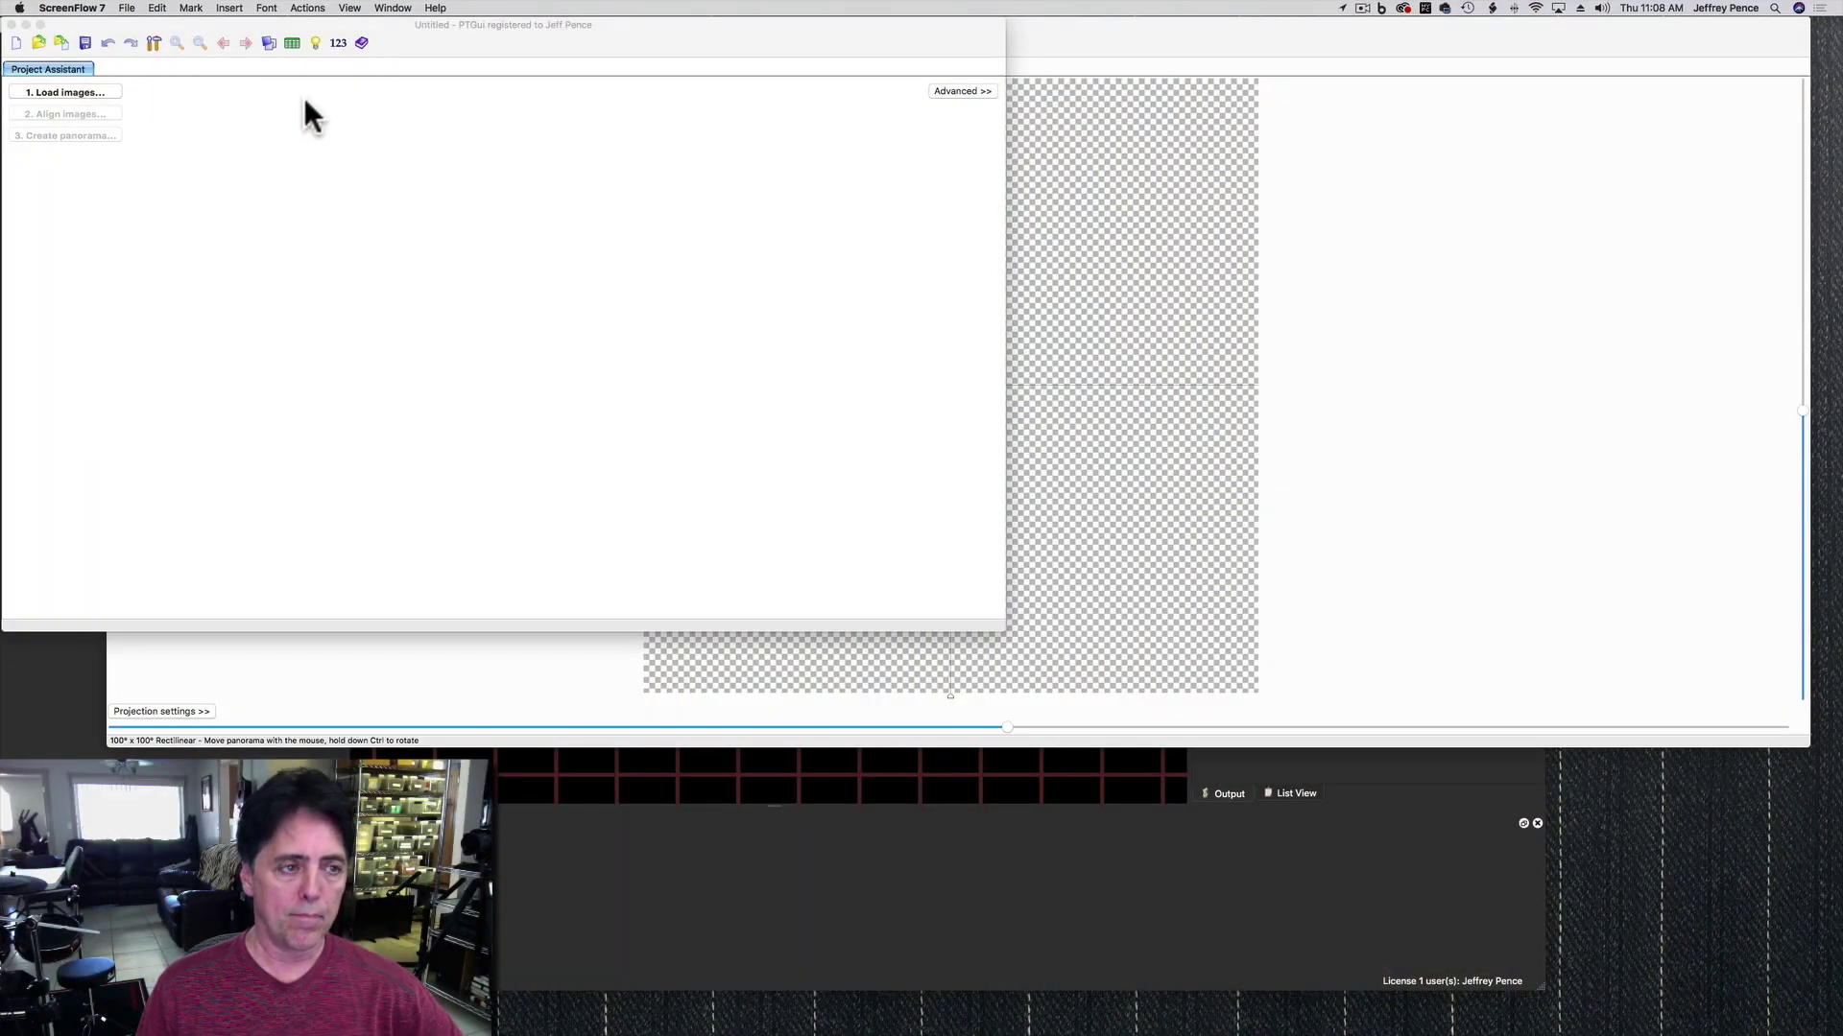
Bring PTGui forward and load the four HDR TIFFs, IMG_4197 through IMG_4212, as source images
left_click(304, 100)
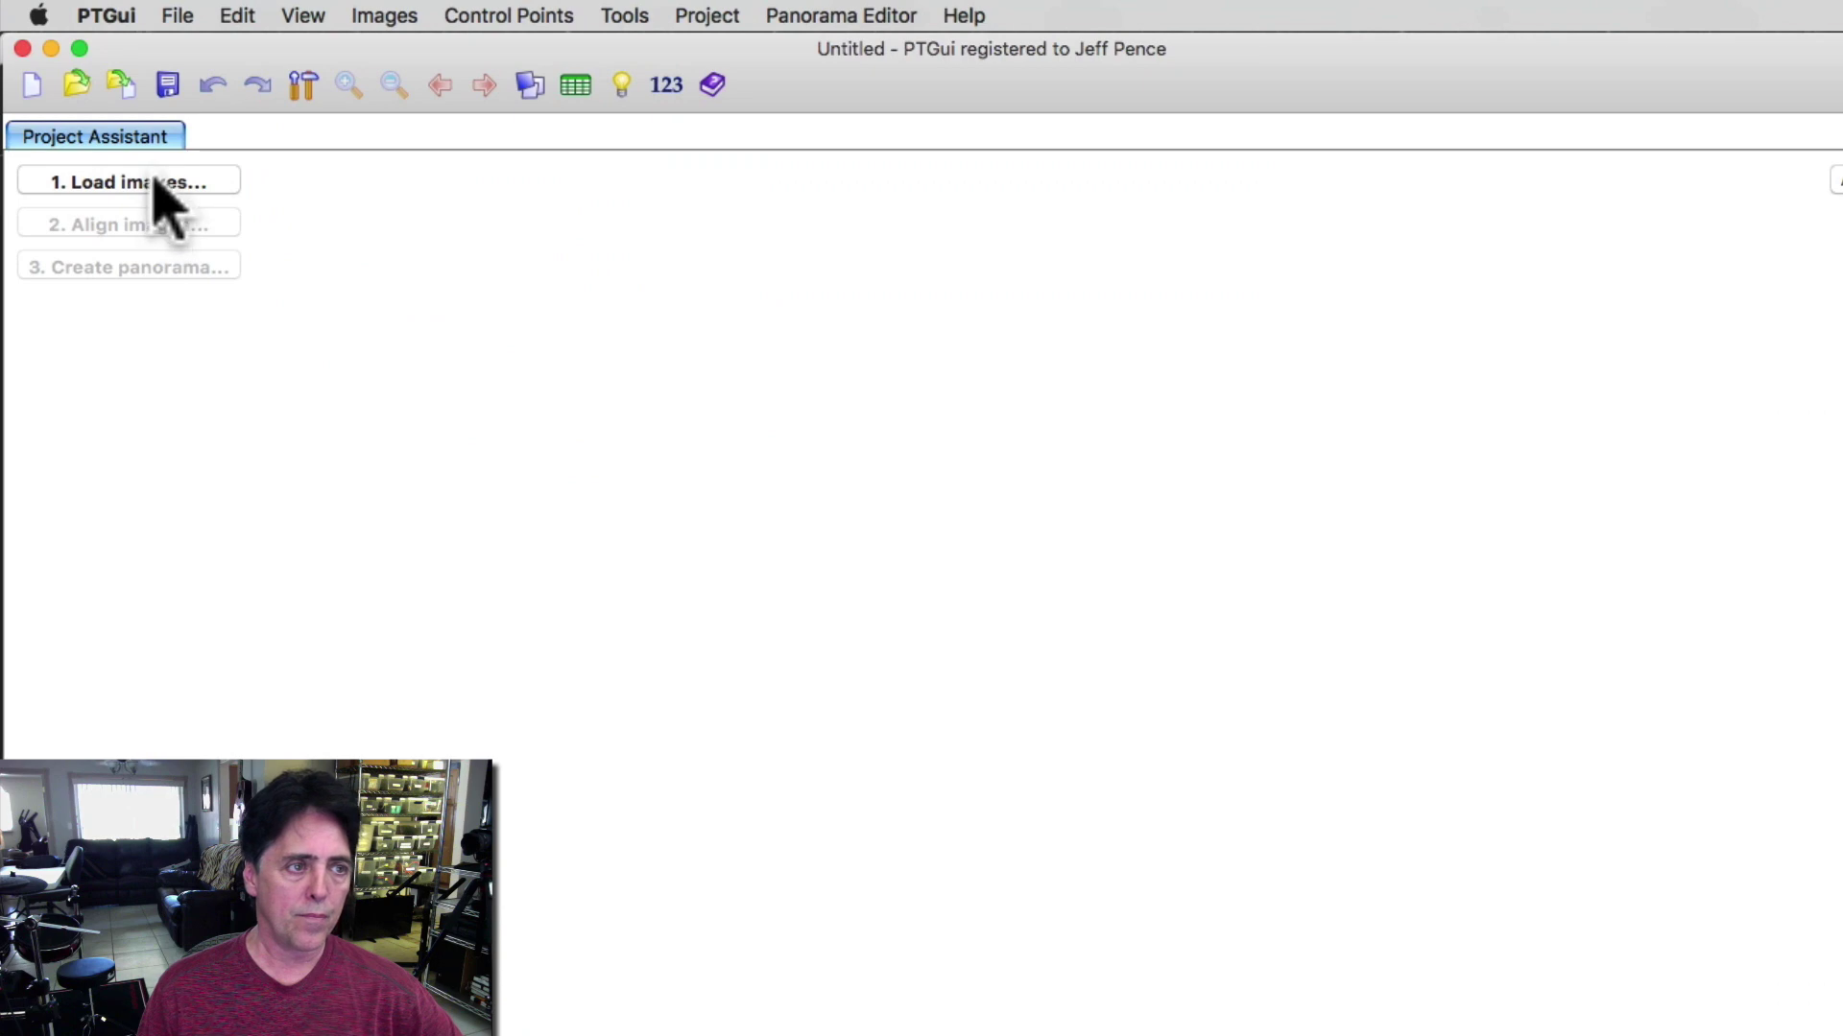
left_click(158, 188)
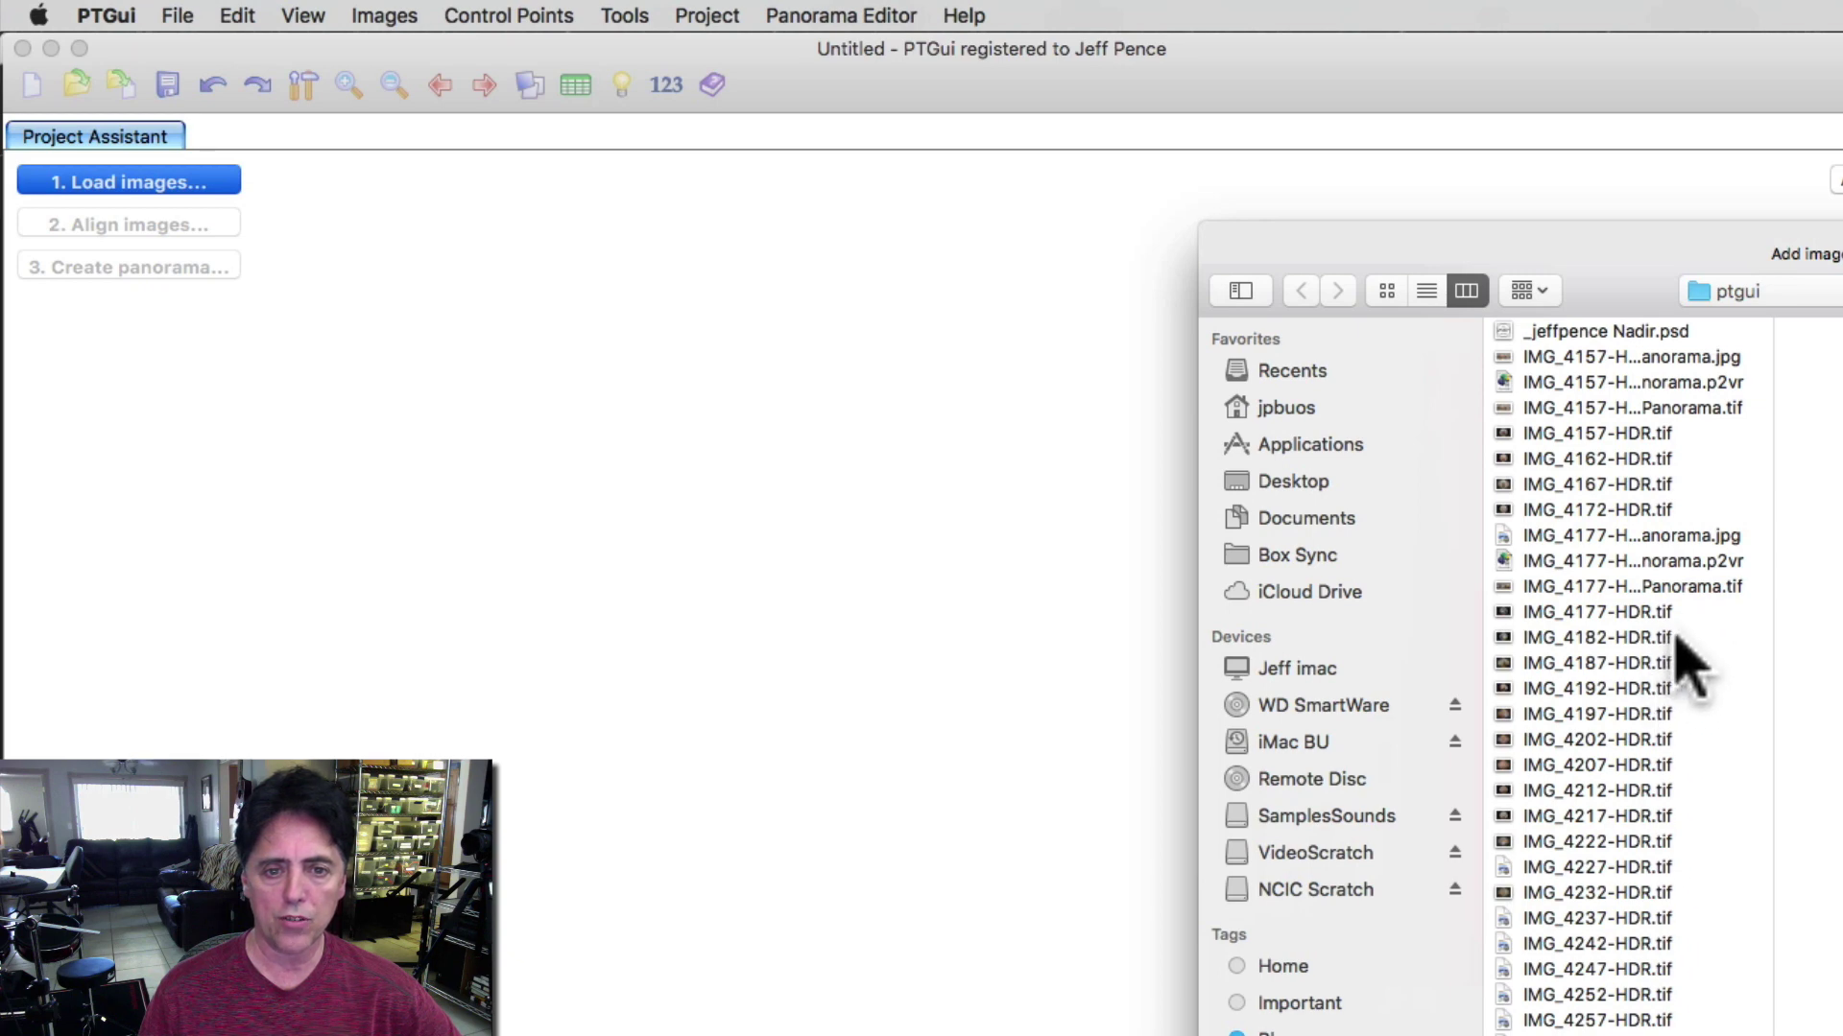
left_click(1663, 715)
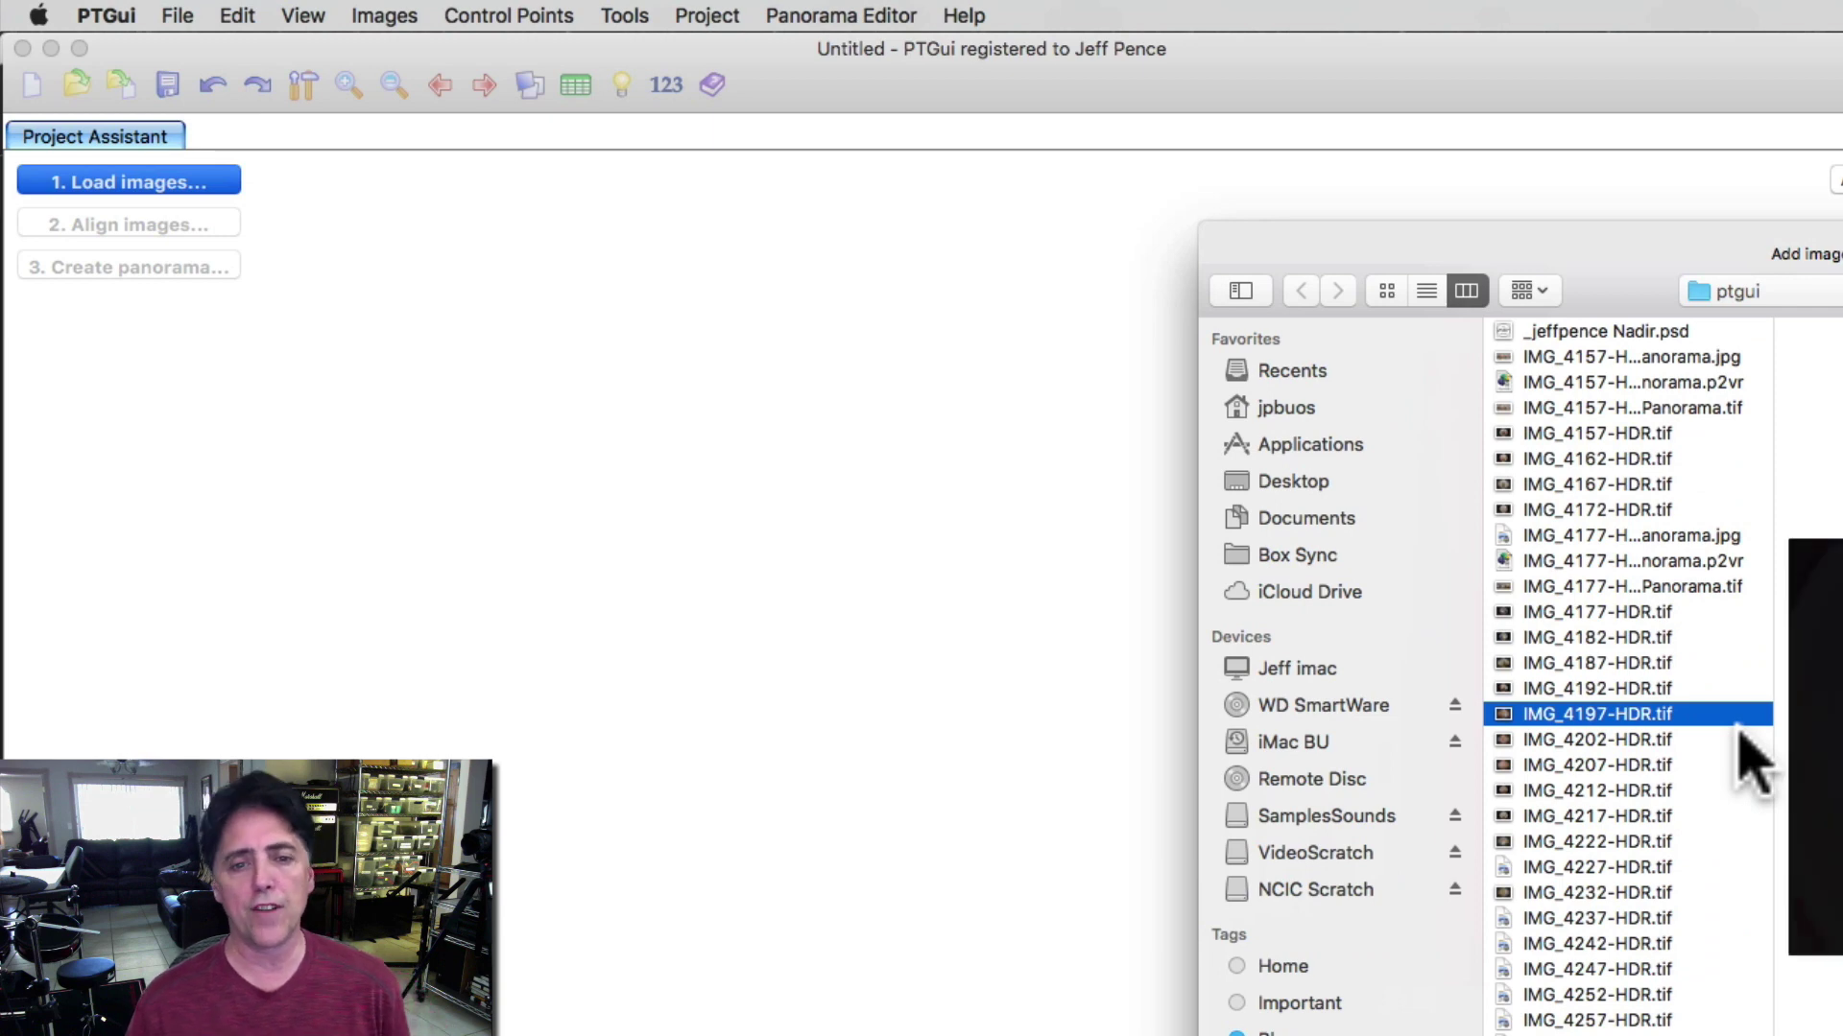
left_click(1631, 789, "shift")
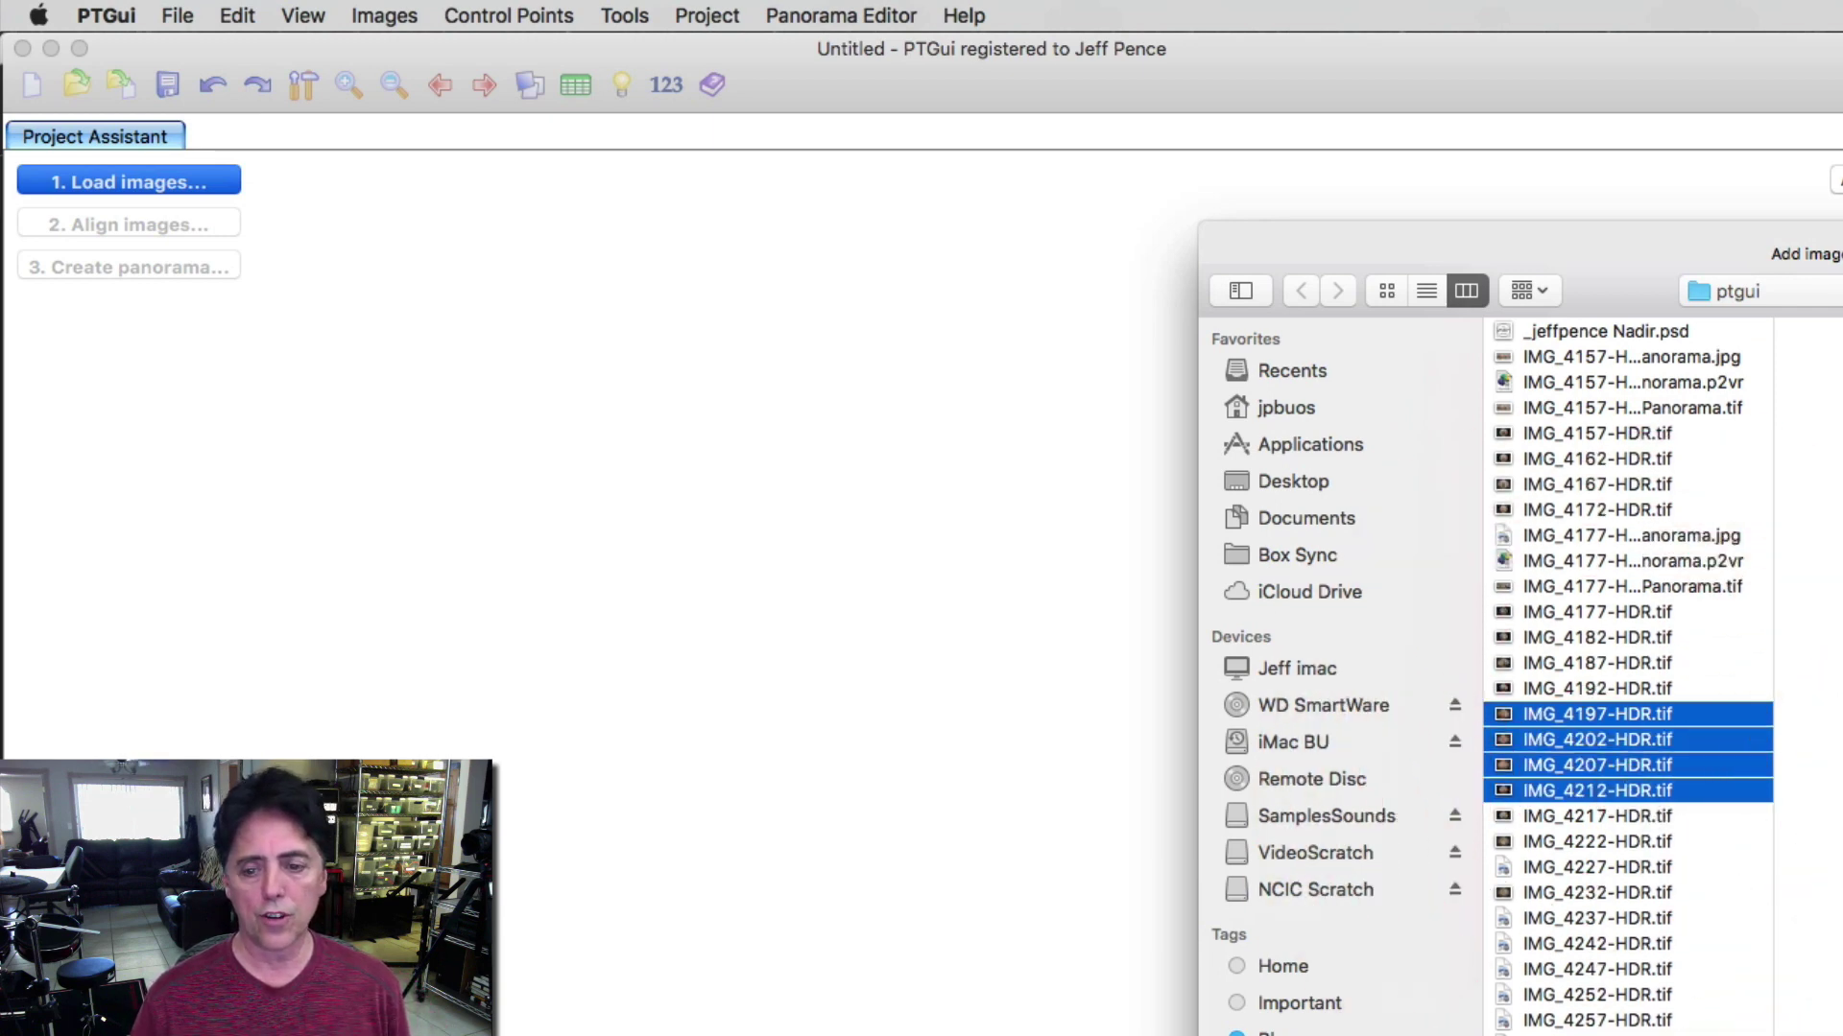
key("Return")
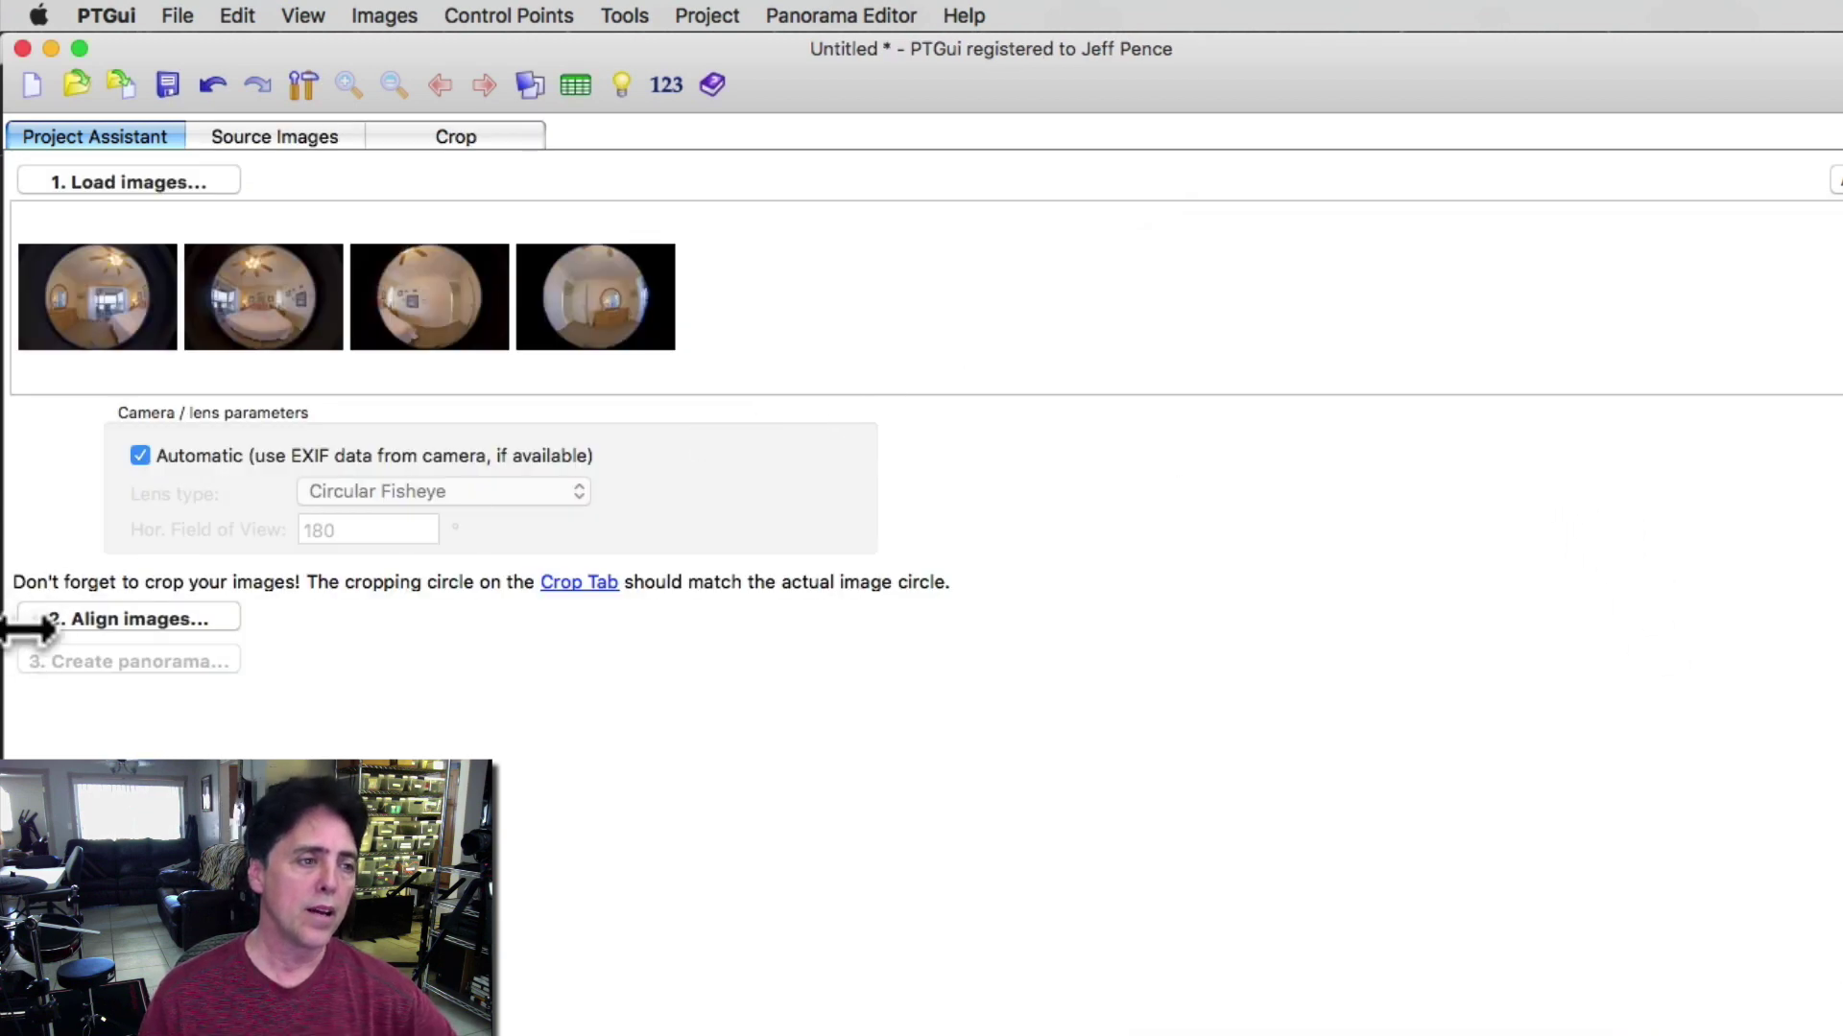
Align the four images into a 360×180° panorama and advance to the Create Panorama stage
left_click(93, 619)
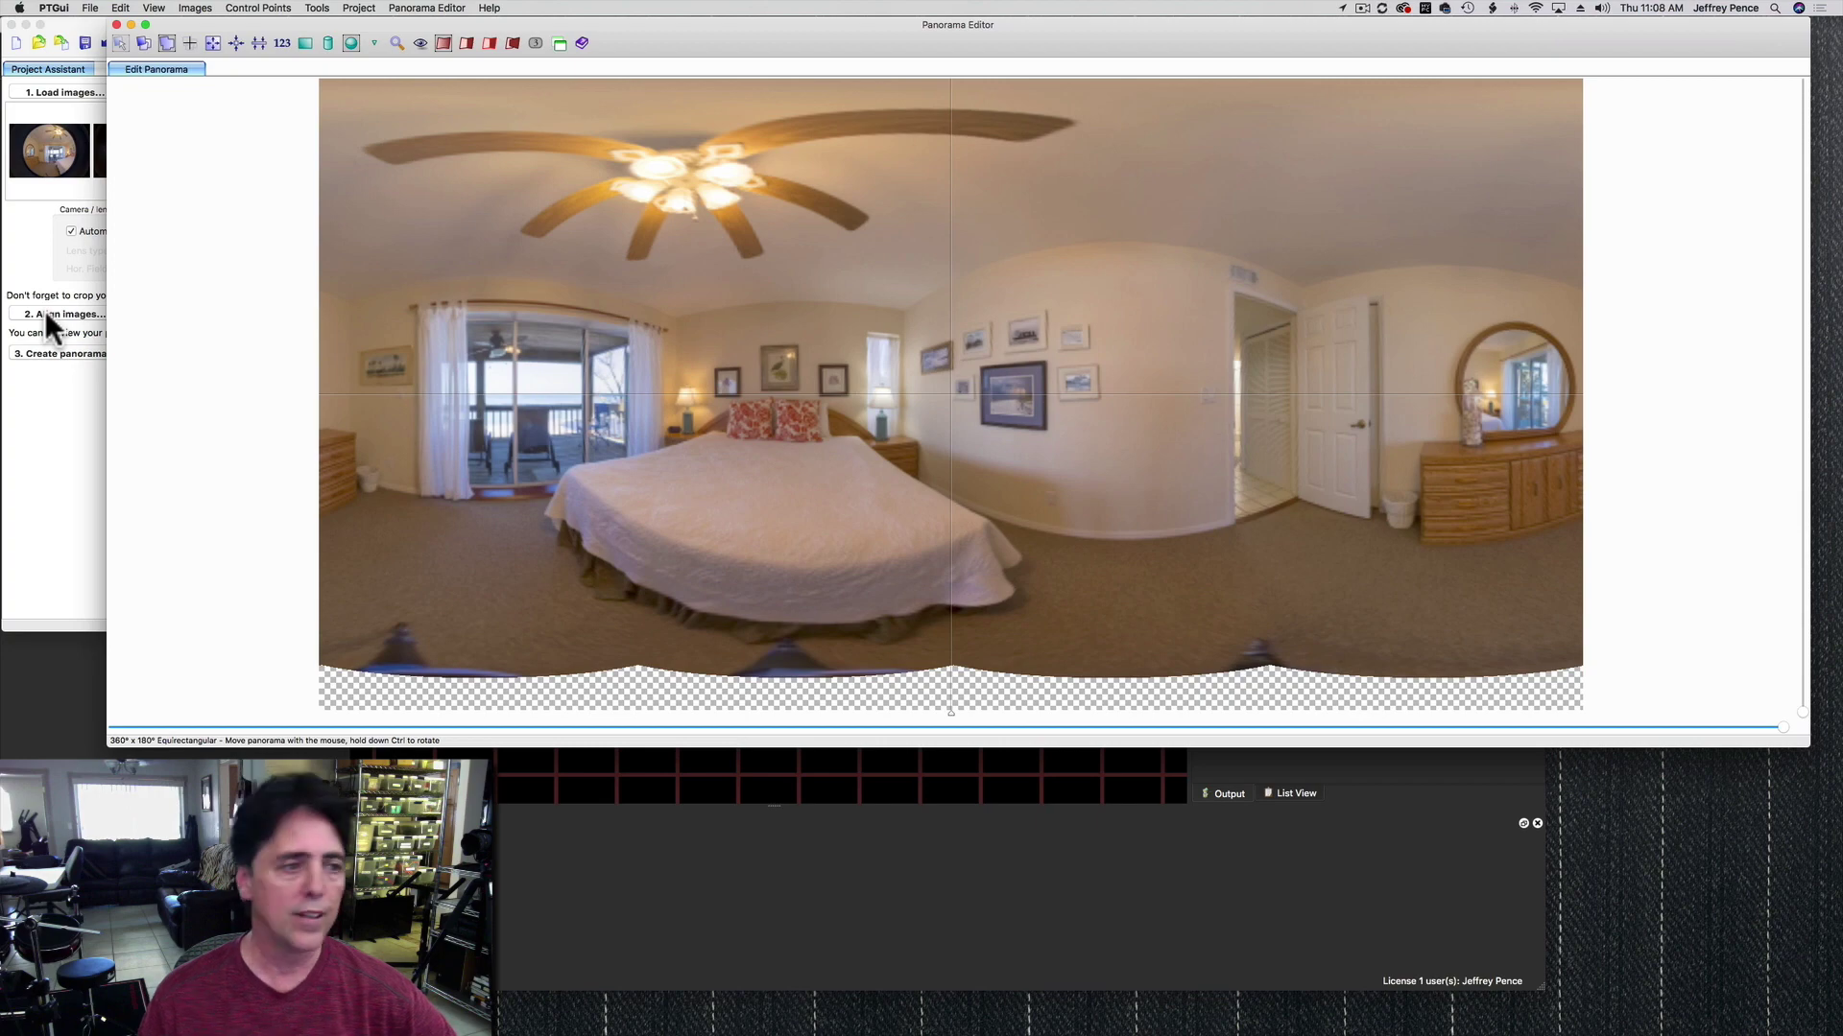
left_click(77, 451)
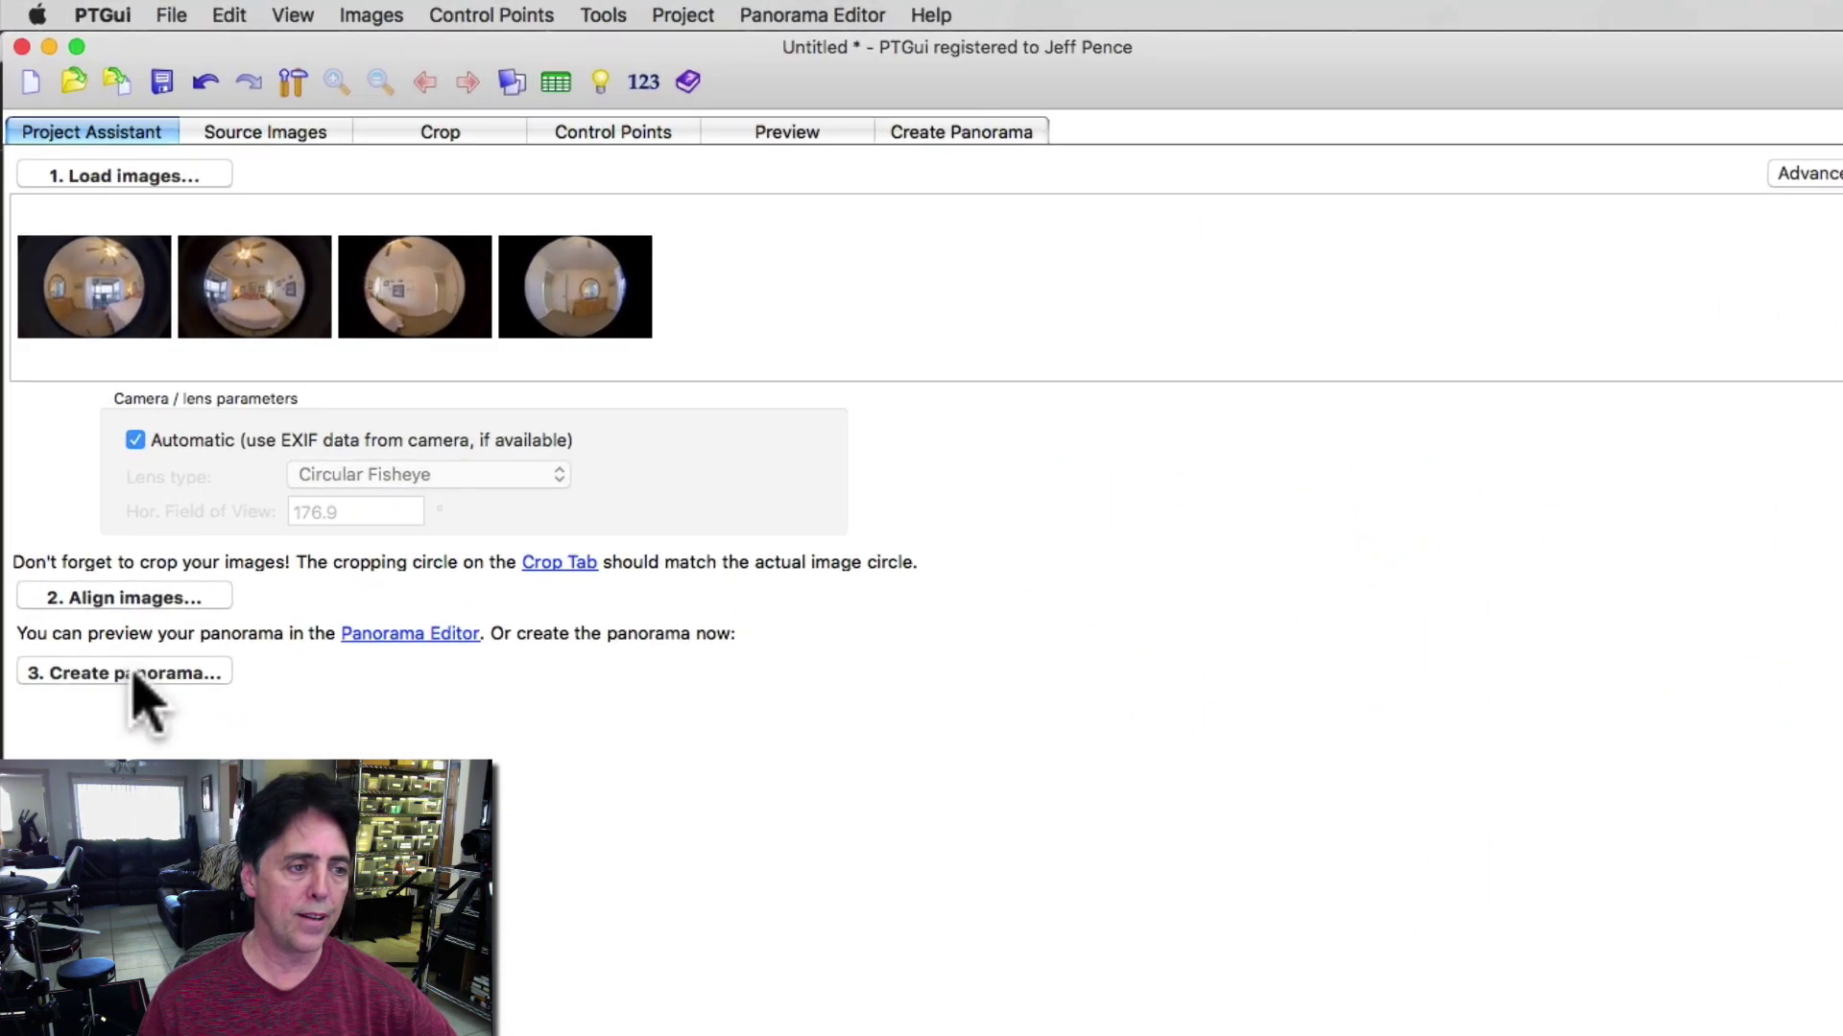
left_click(70, 353)
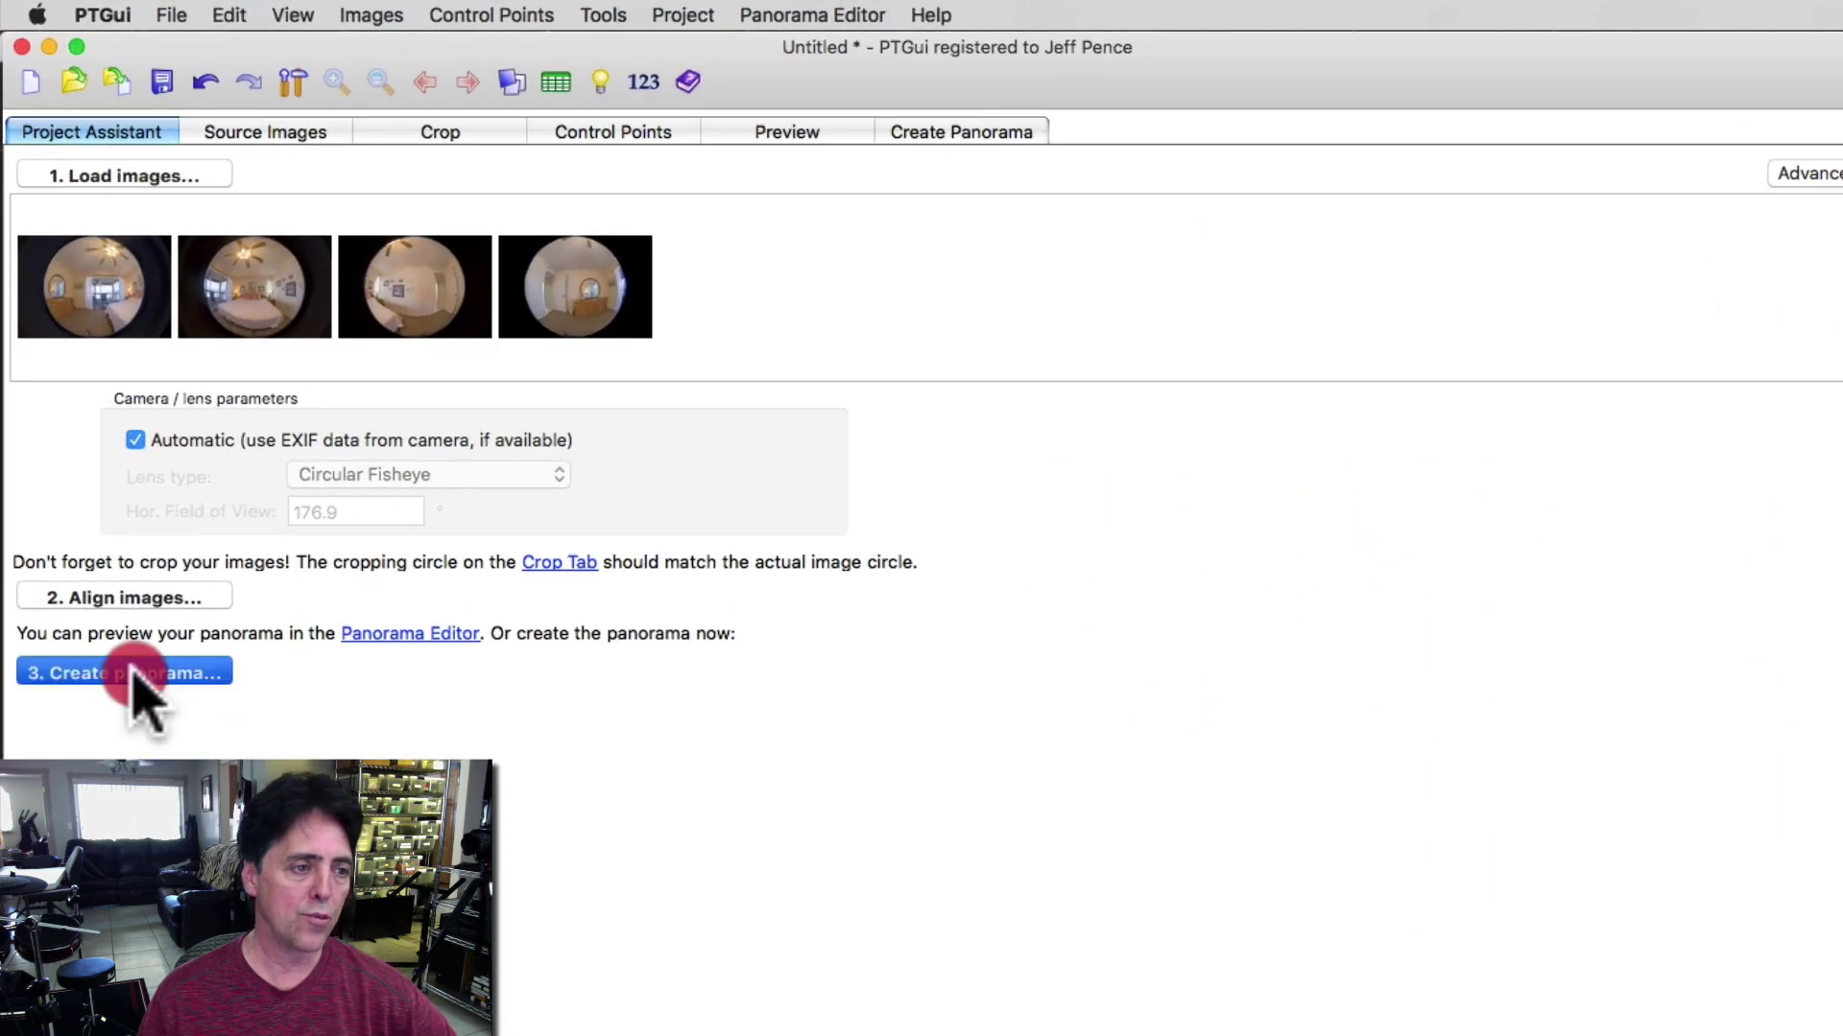
Change the output width from 7008 to 6000 pixels
left_click(263, 236)
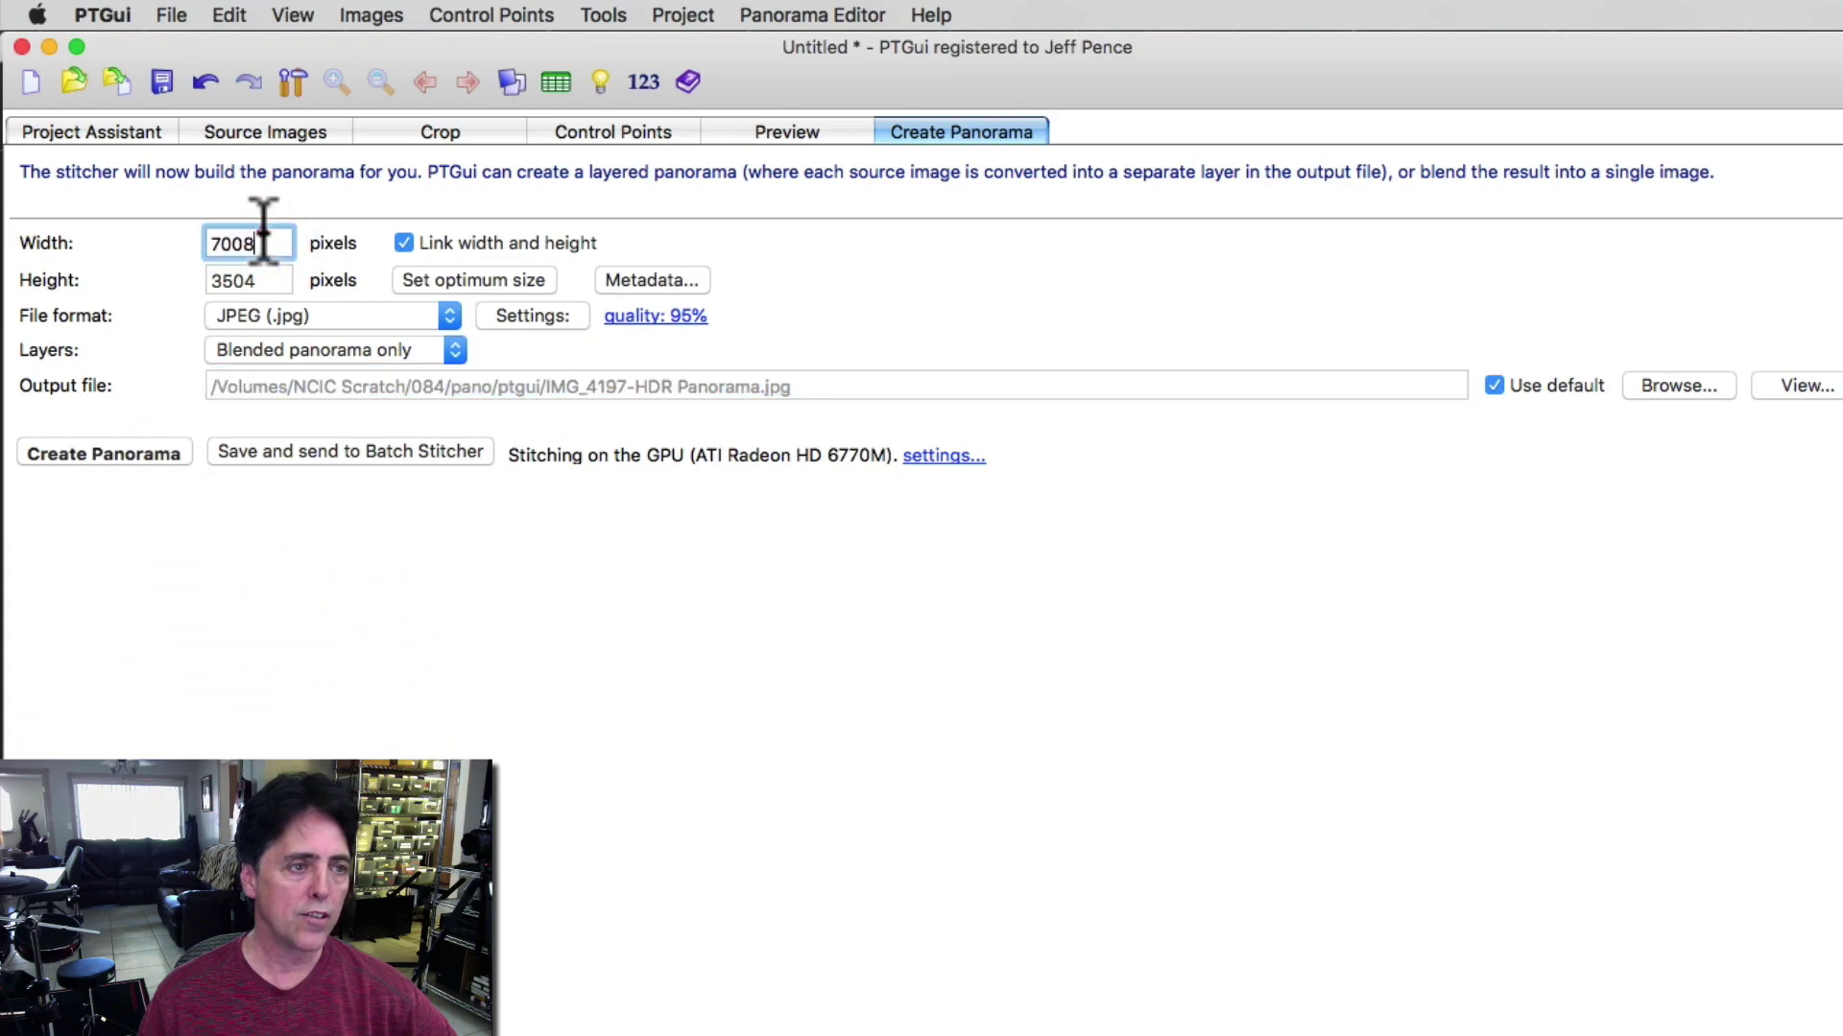
double_click(264, 235)
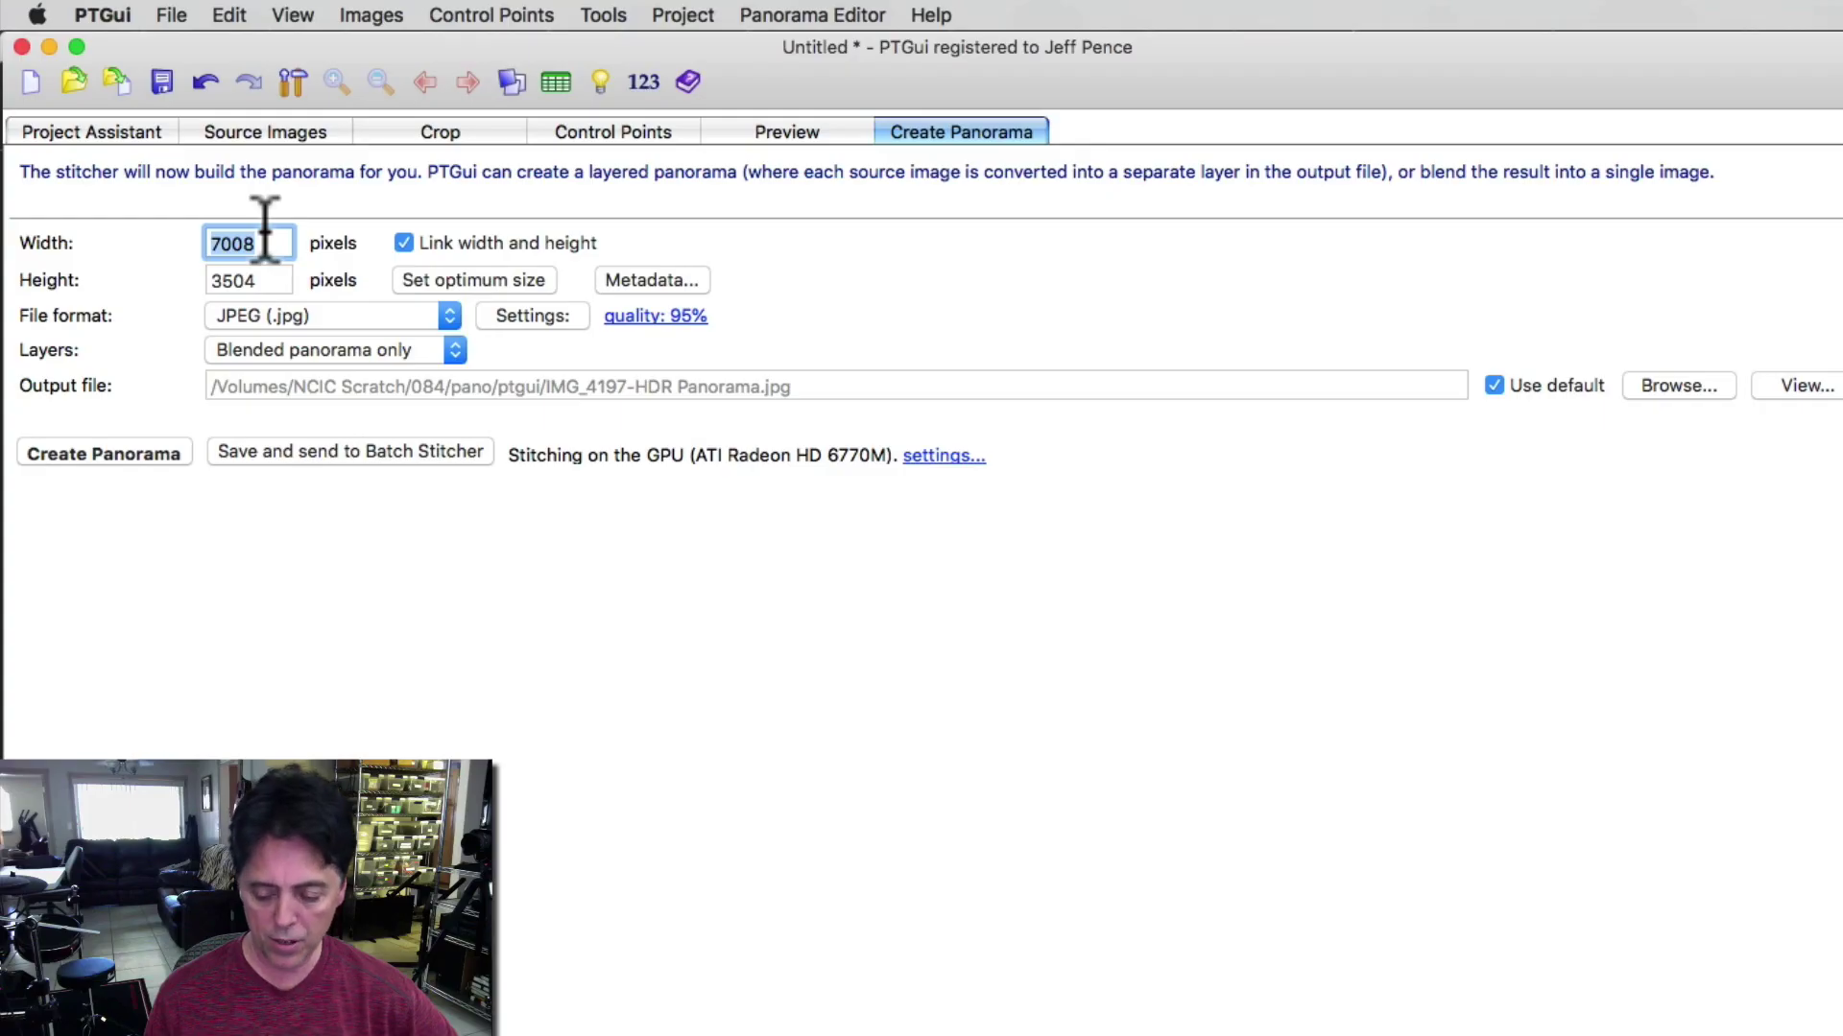
type("6000")
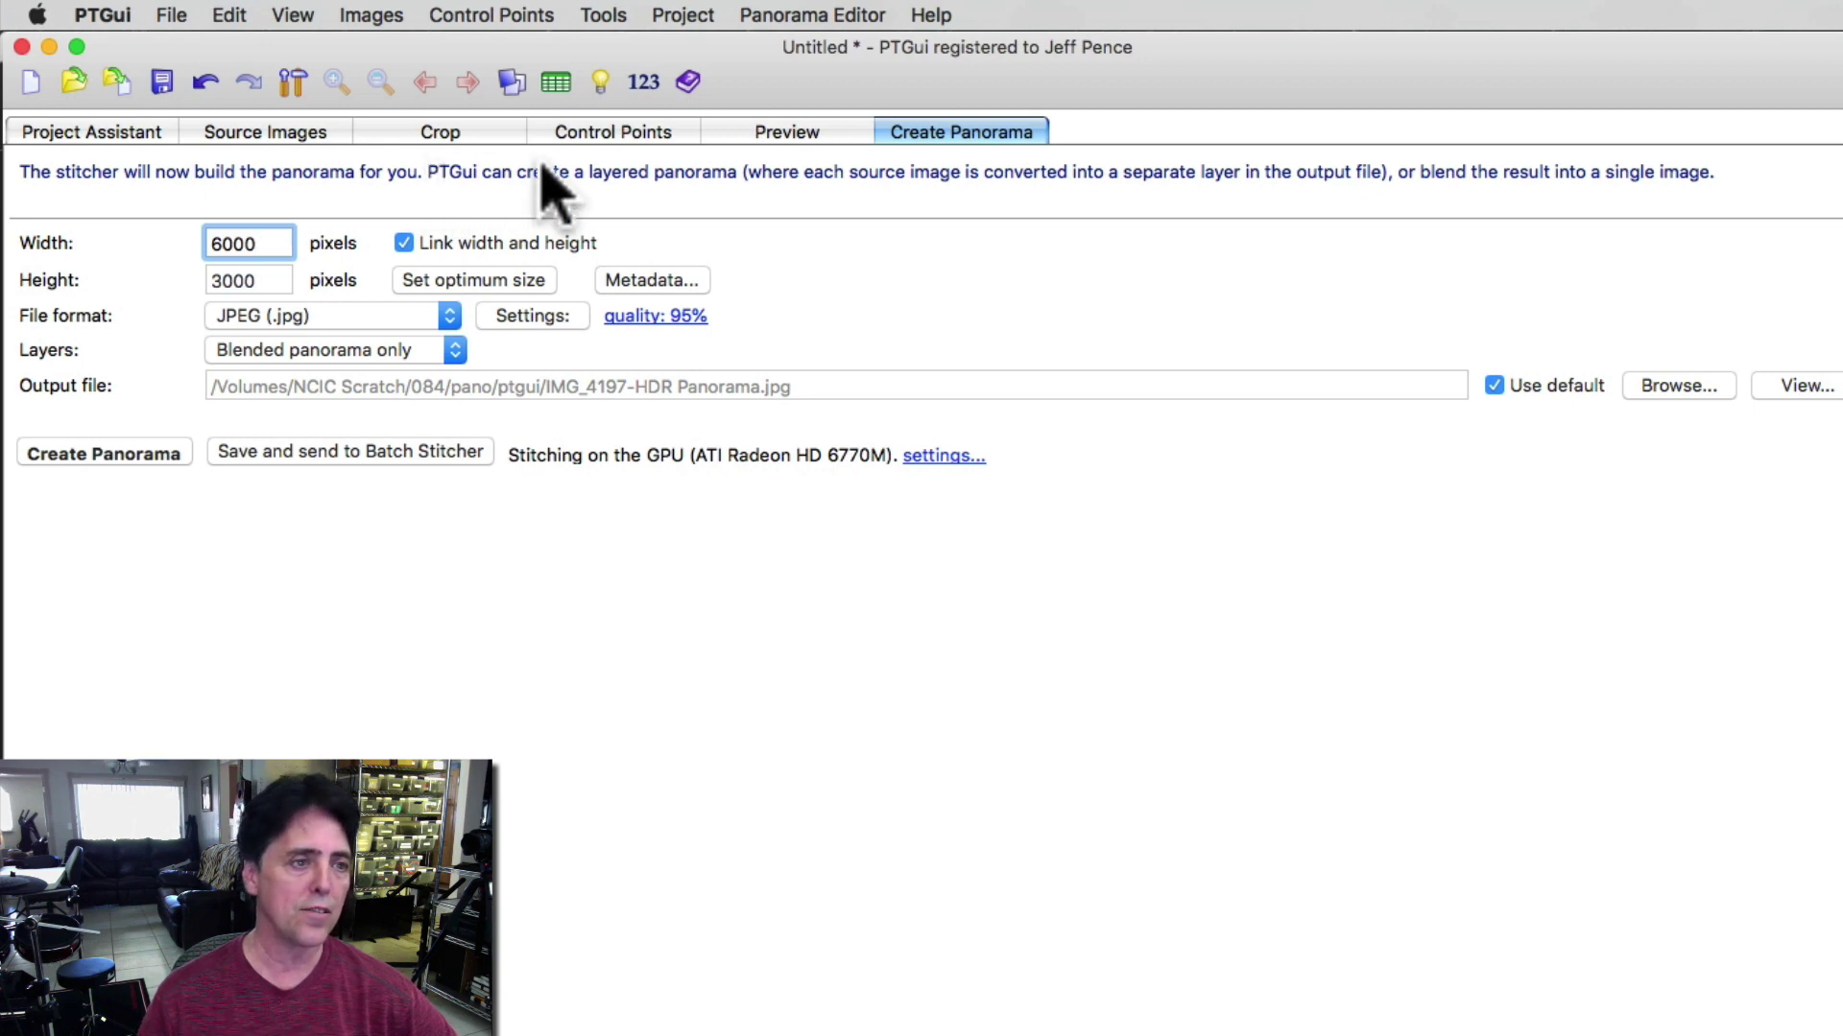
Choose uncompressed TIFF output, name it IMG_4197-HDR BR 2Panorama.tif, and stitch the panorama
left_click(356, 315)
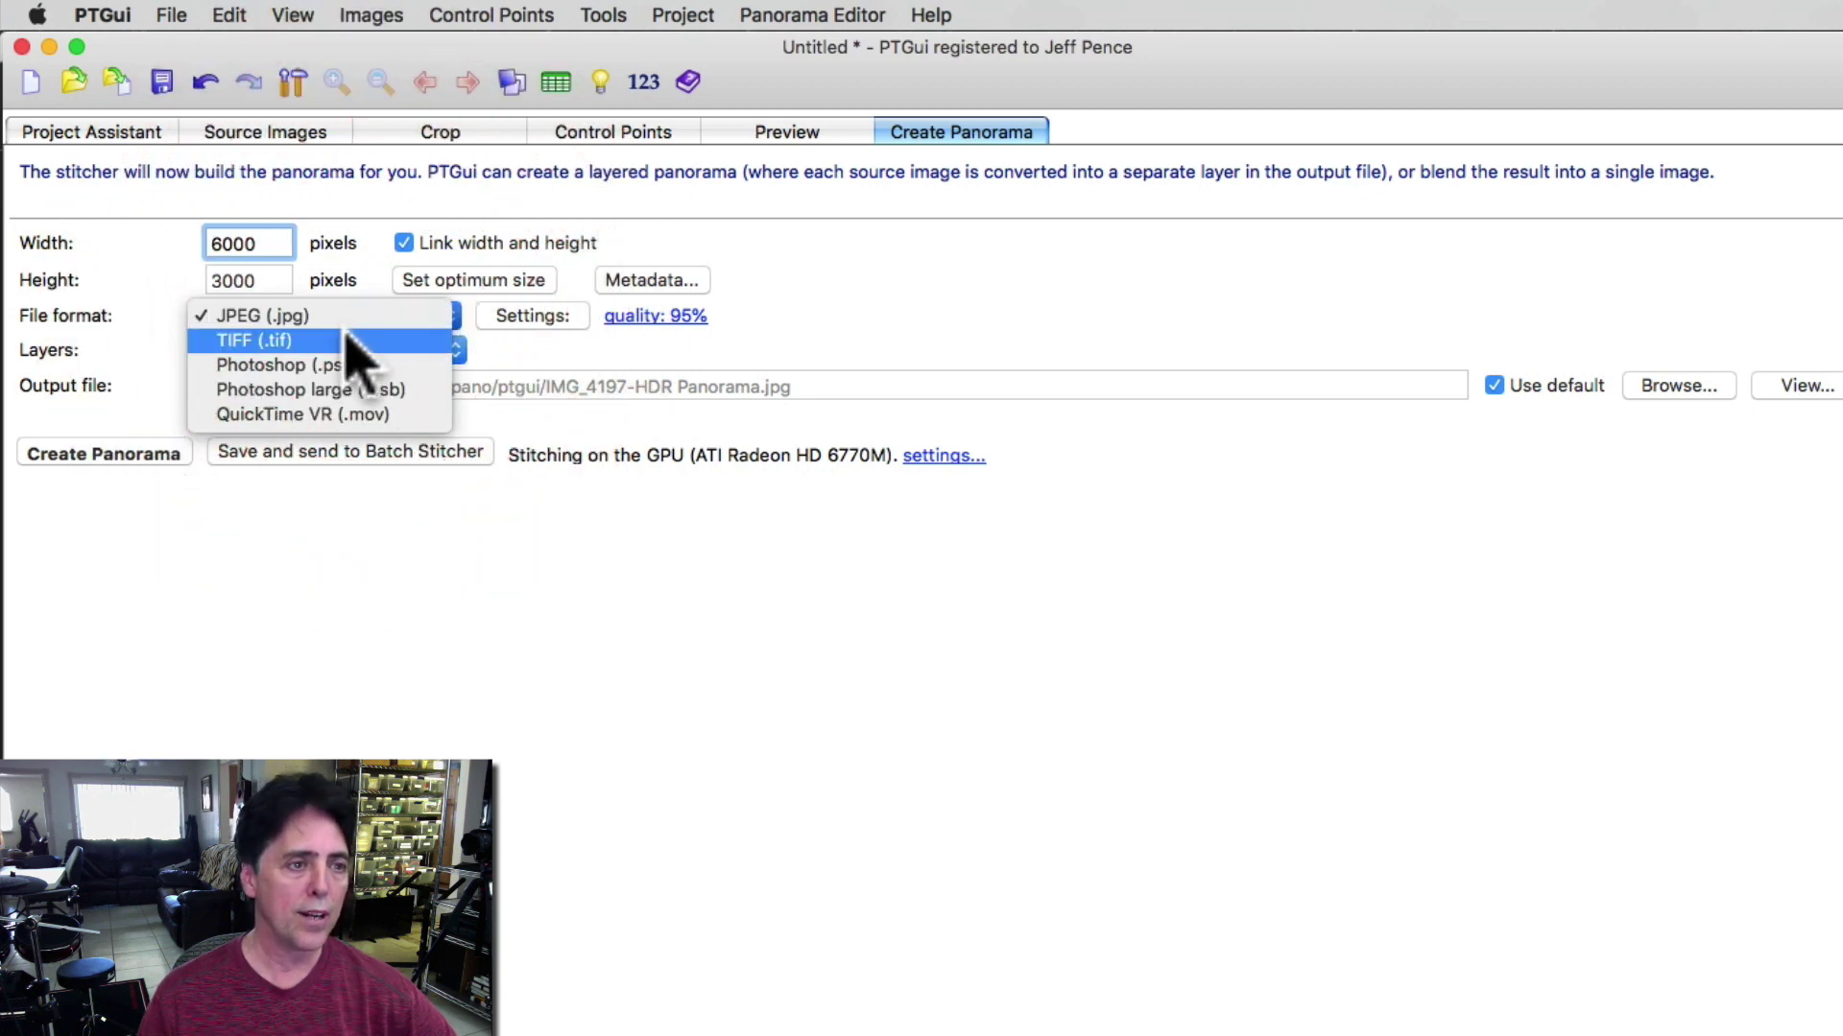
left_click(321, 340)
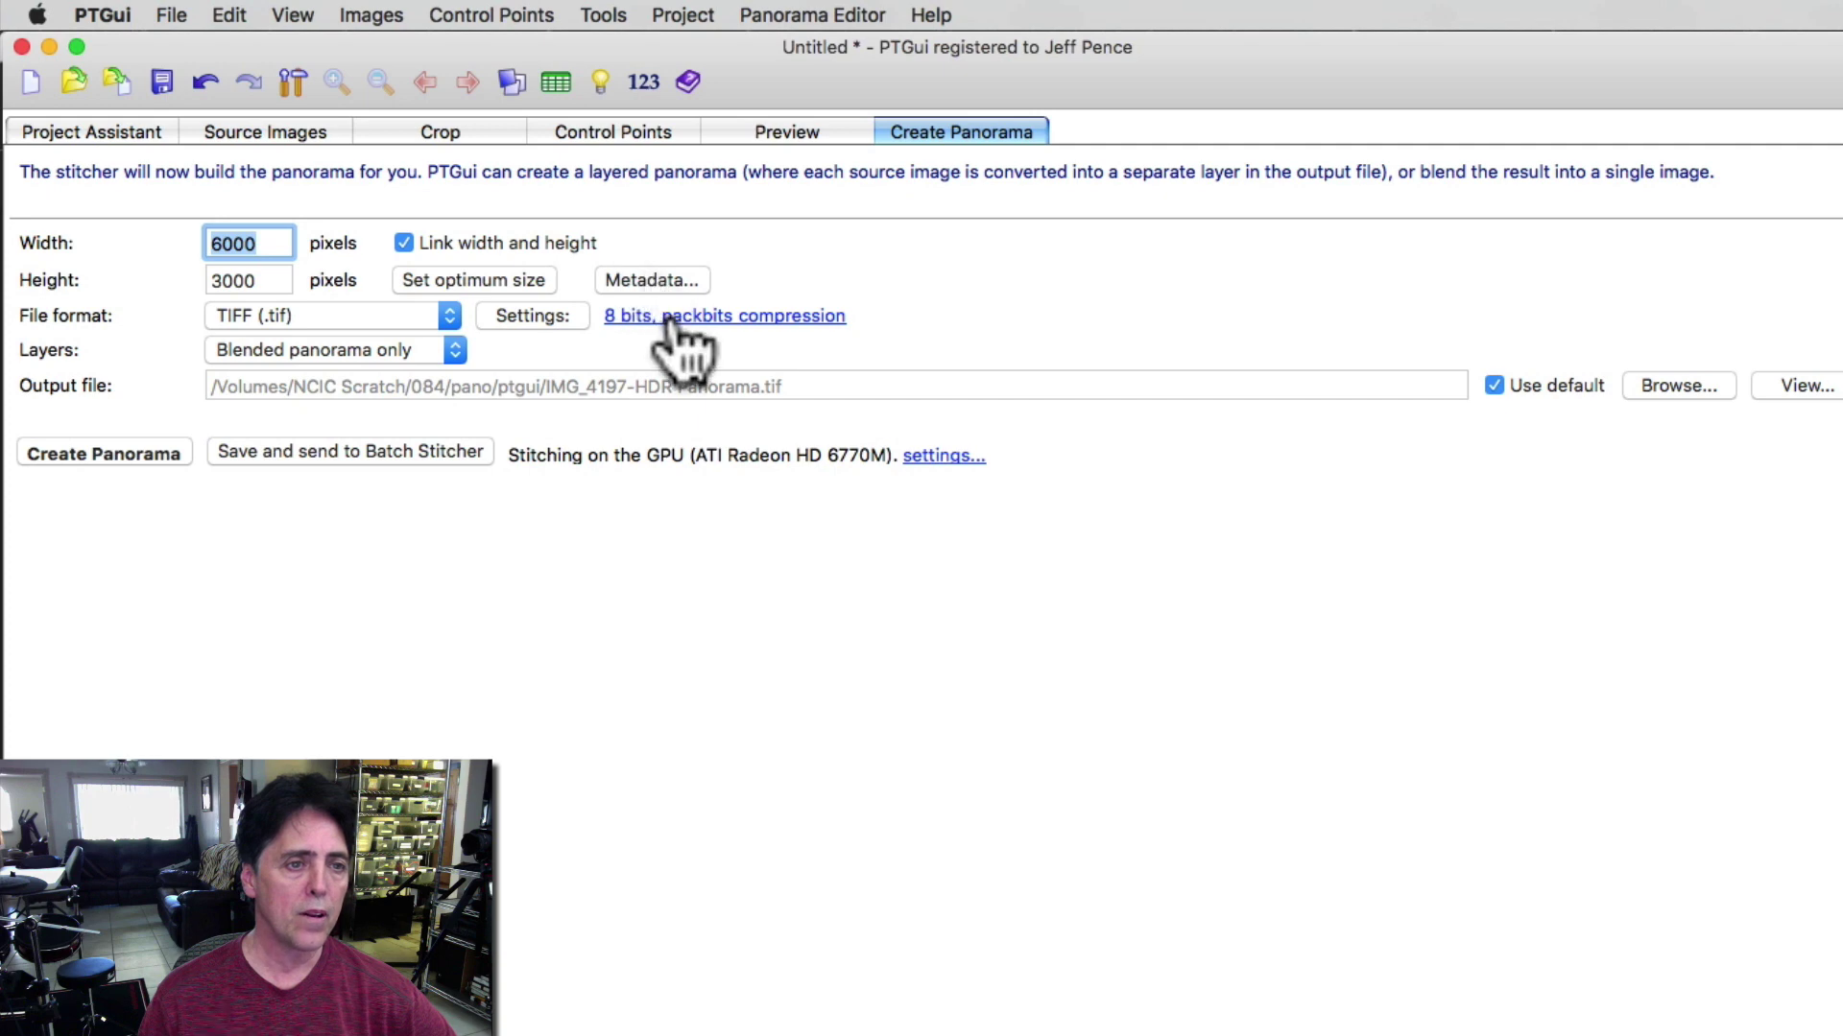
left_click(748, 318)
left_click(773, 238)
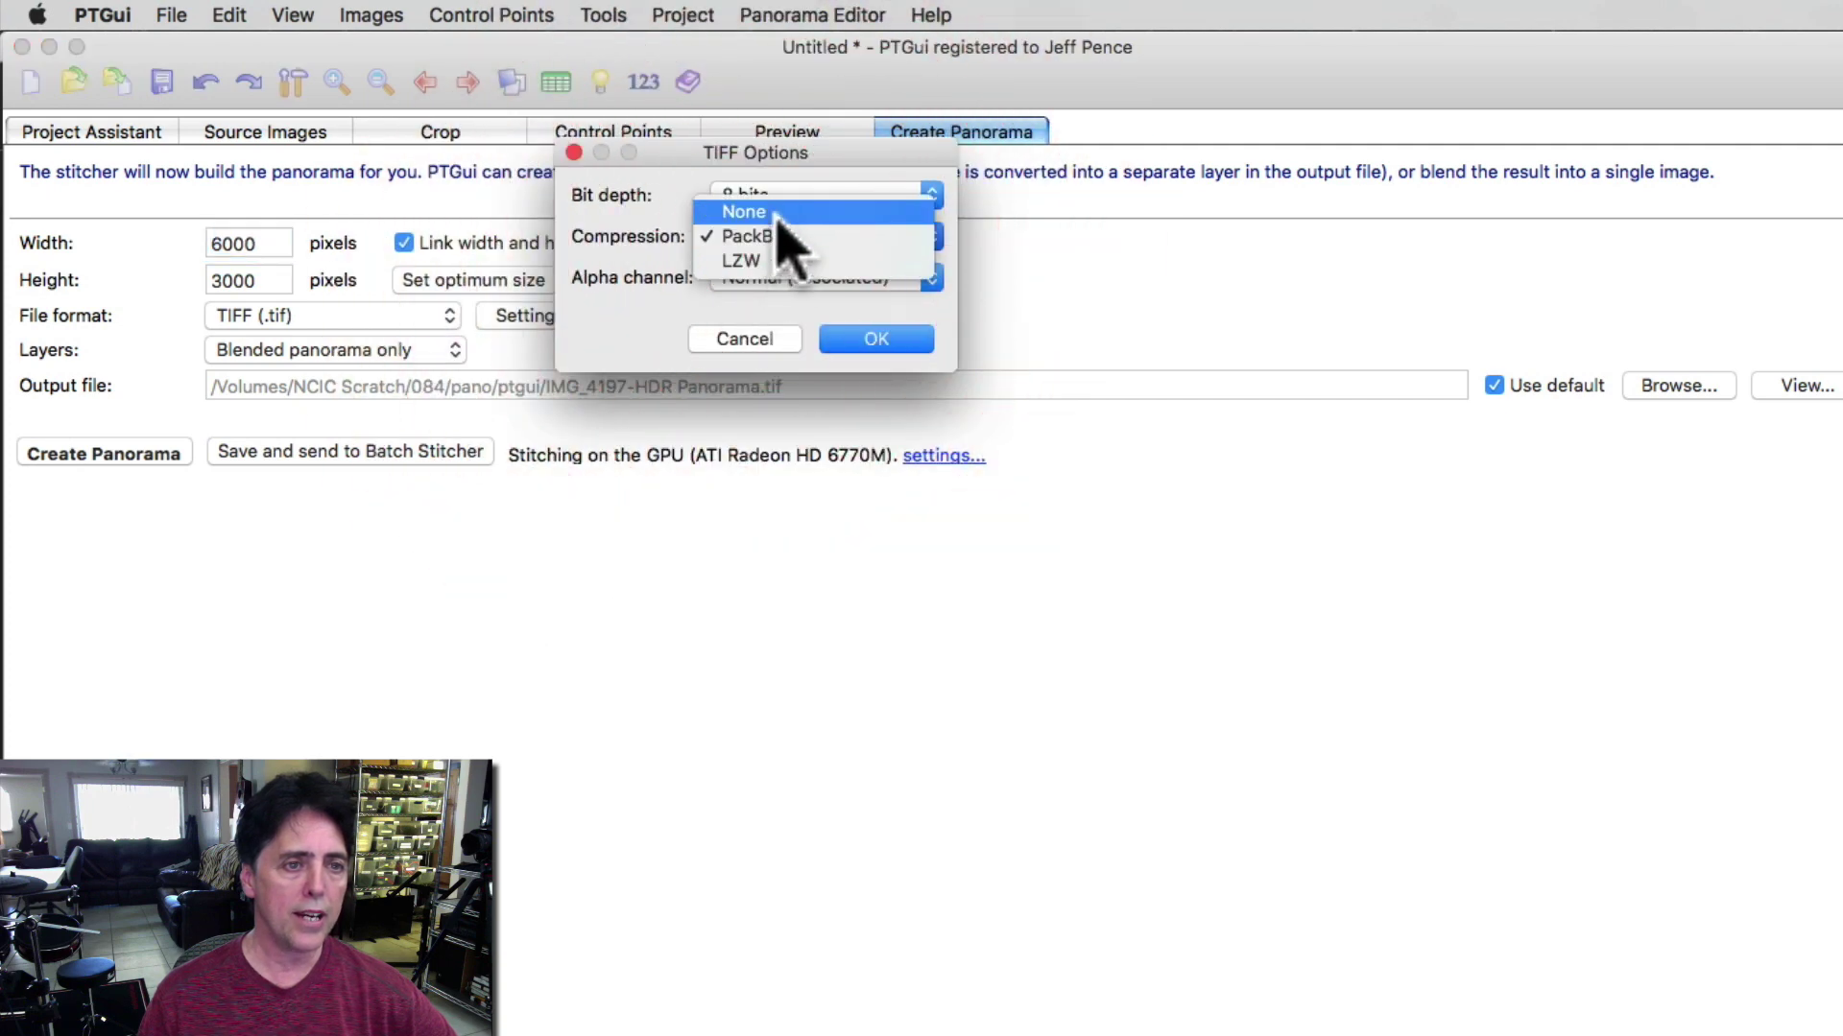
left_click(774, 211)
left_click(856, 342)
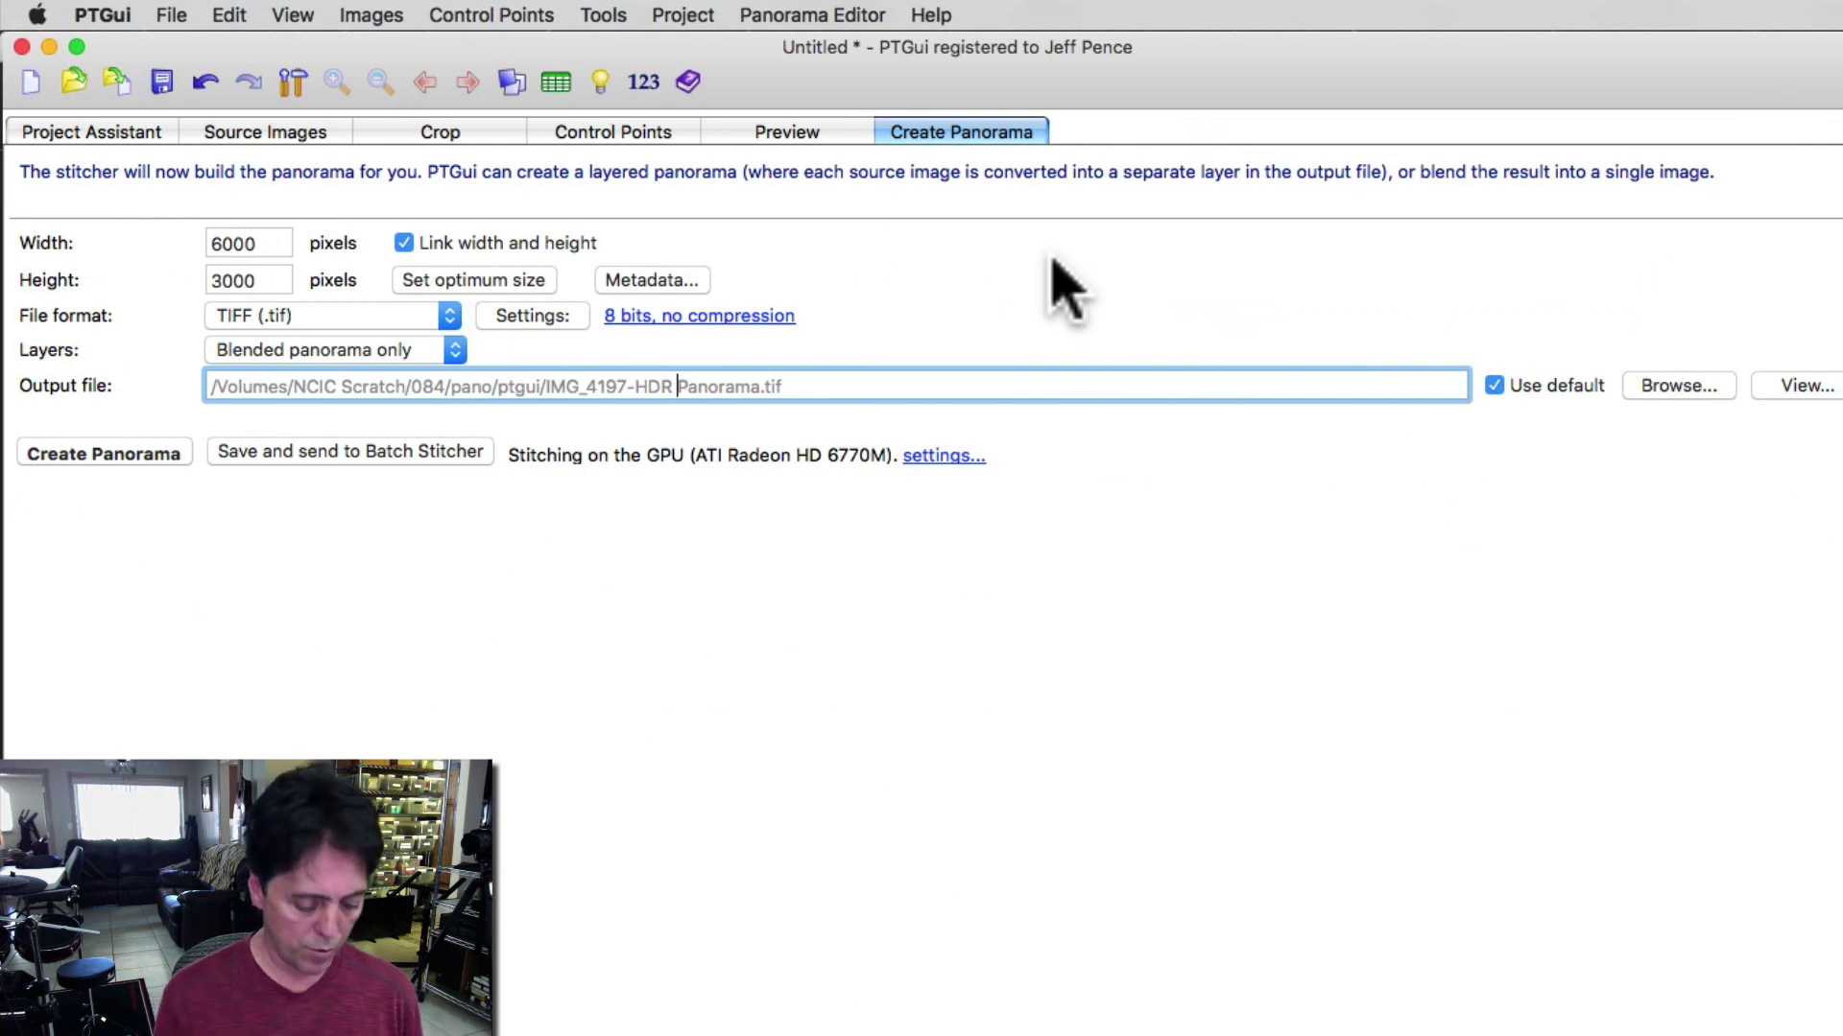
type("BR 2")
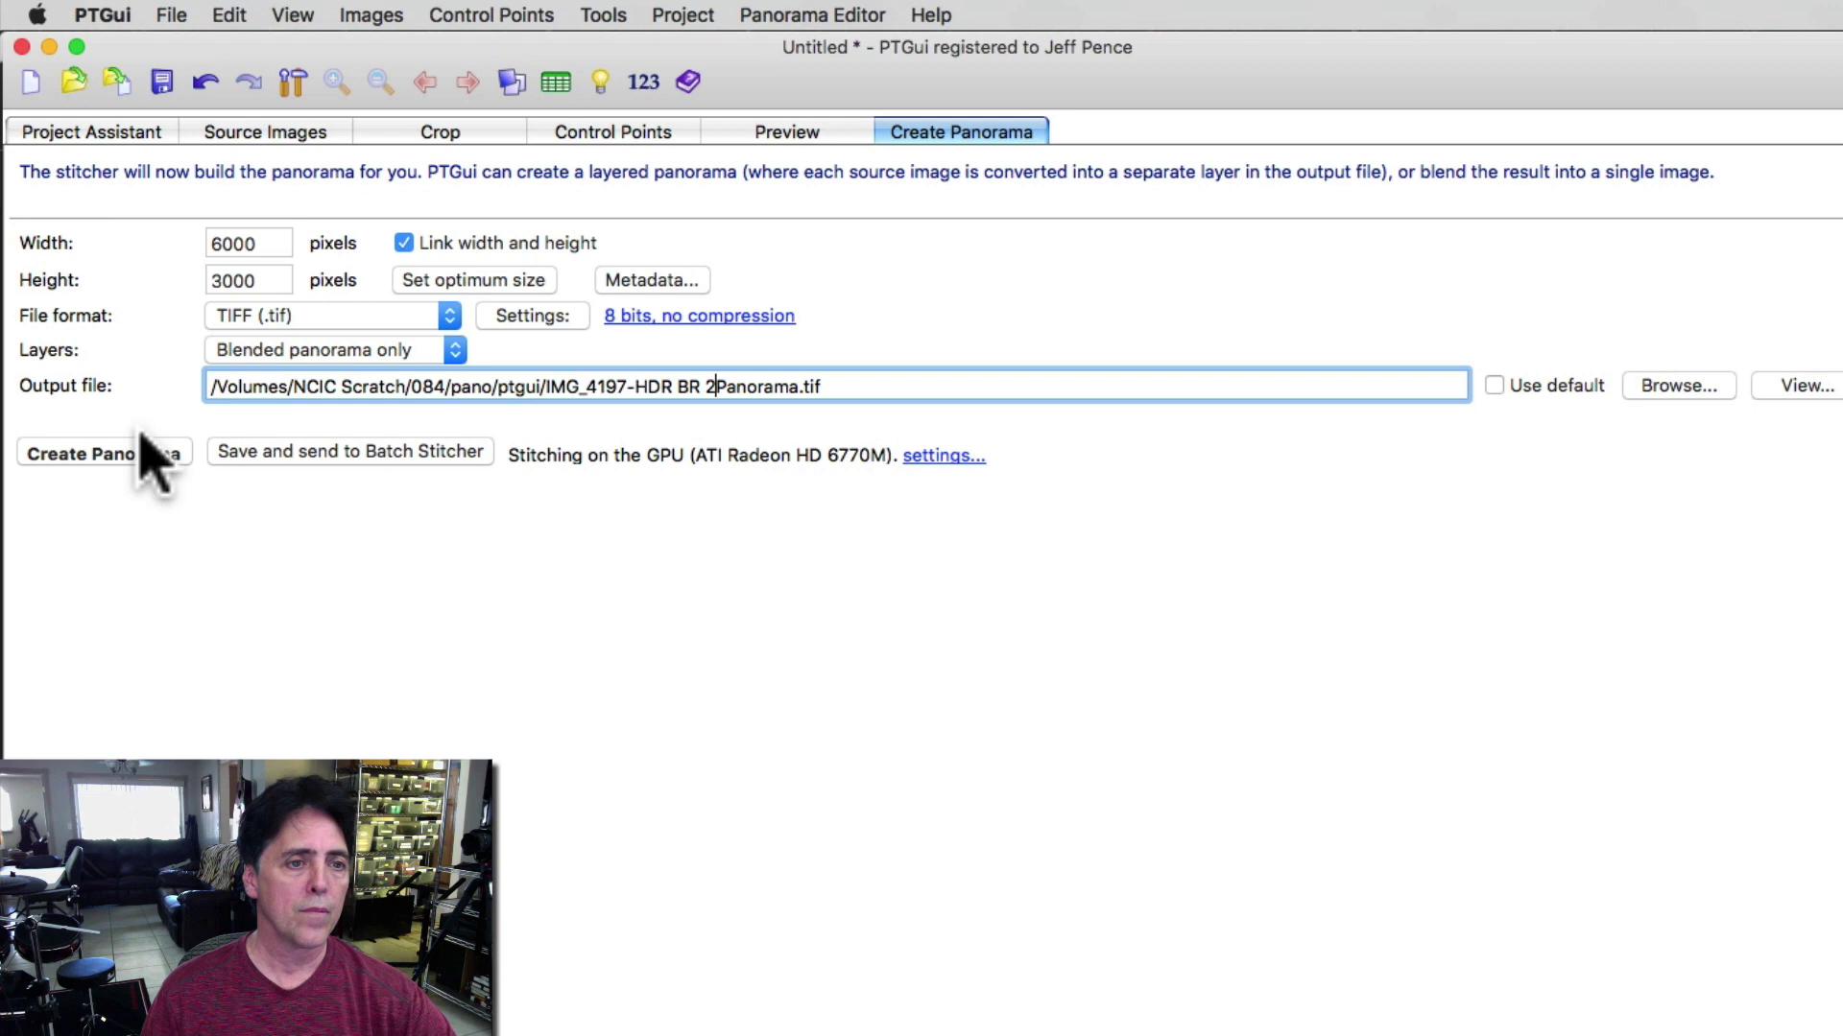
left_click(112, 461)
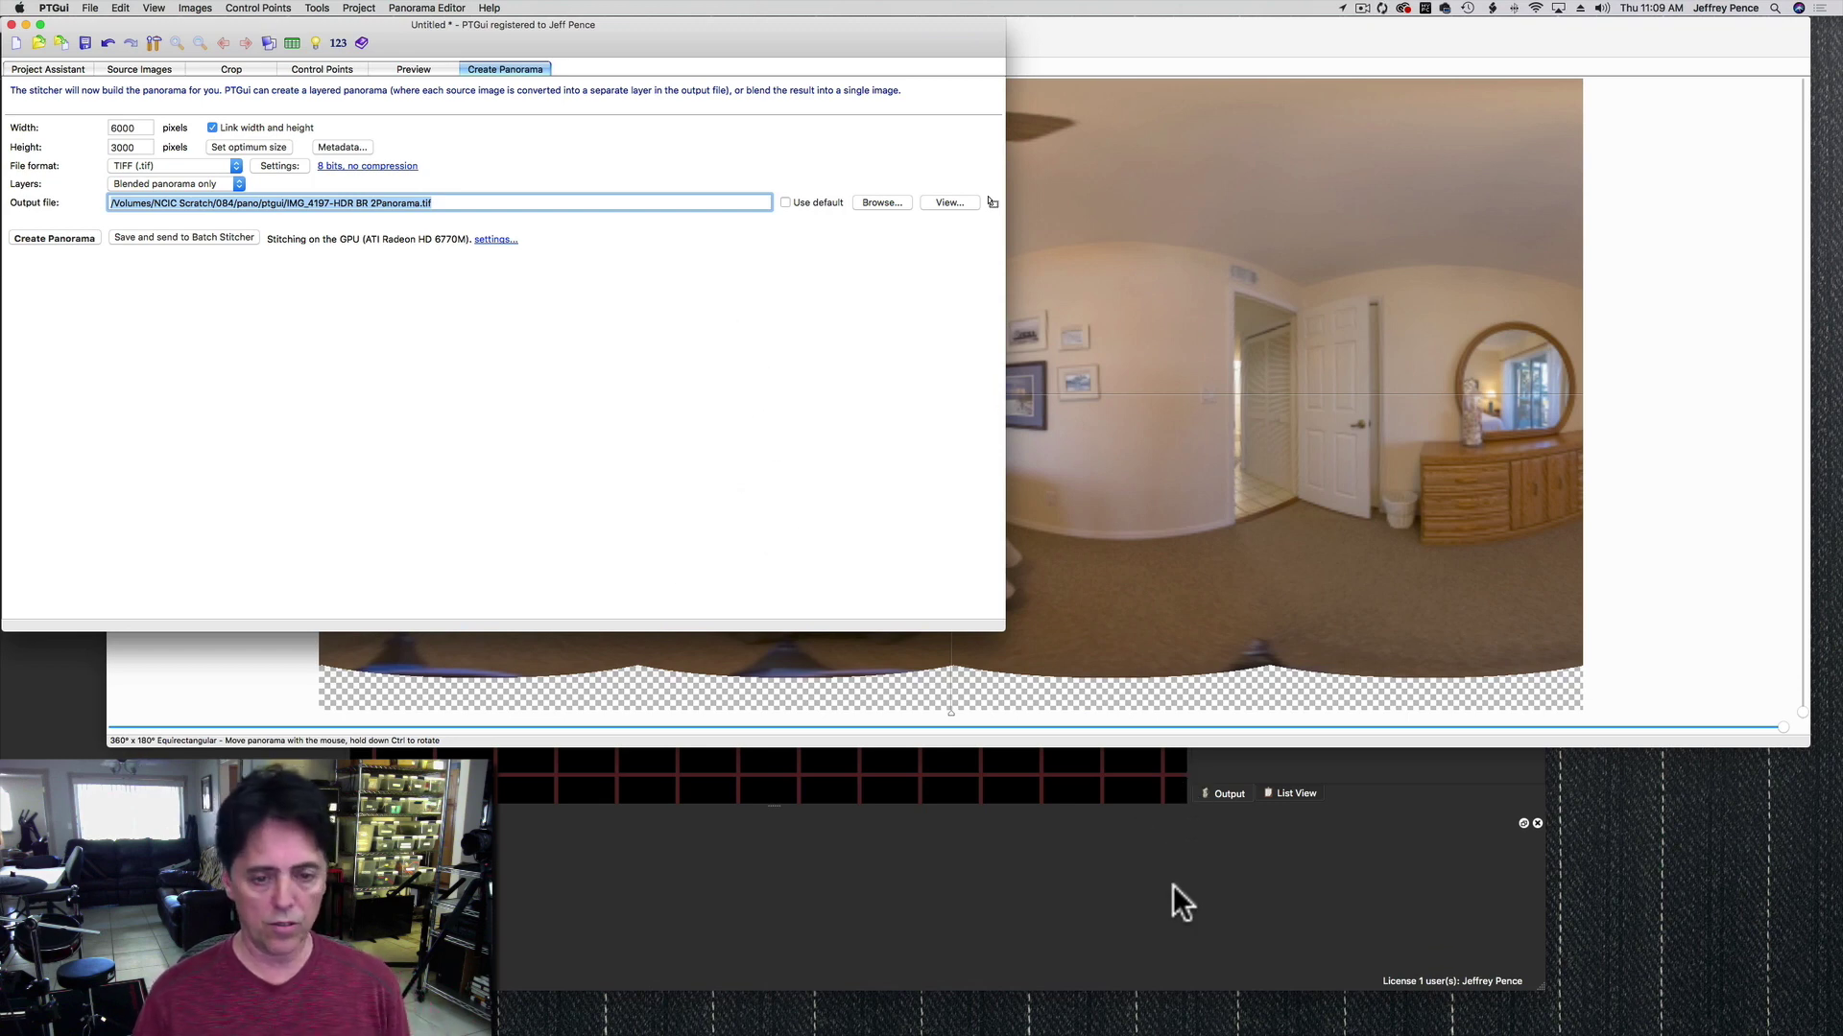
Import IMG_4197-HDR BR 2Panorama.tif from the ptgui folder into Pano2VR as its input image
key("super+Tab")
key("super+Tab")
key("super+Tab")
key("super+Tab")
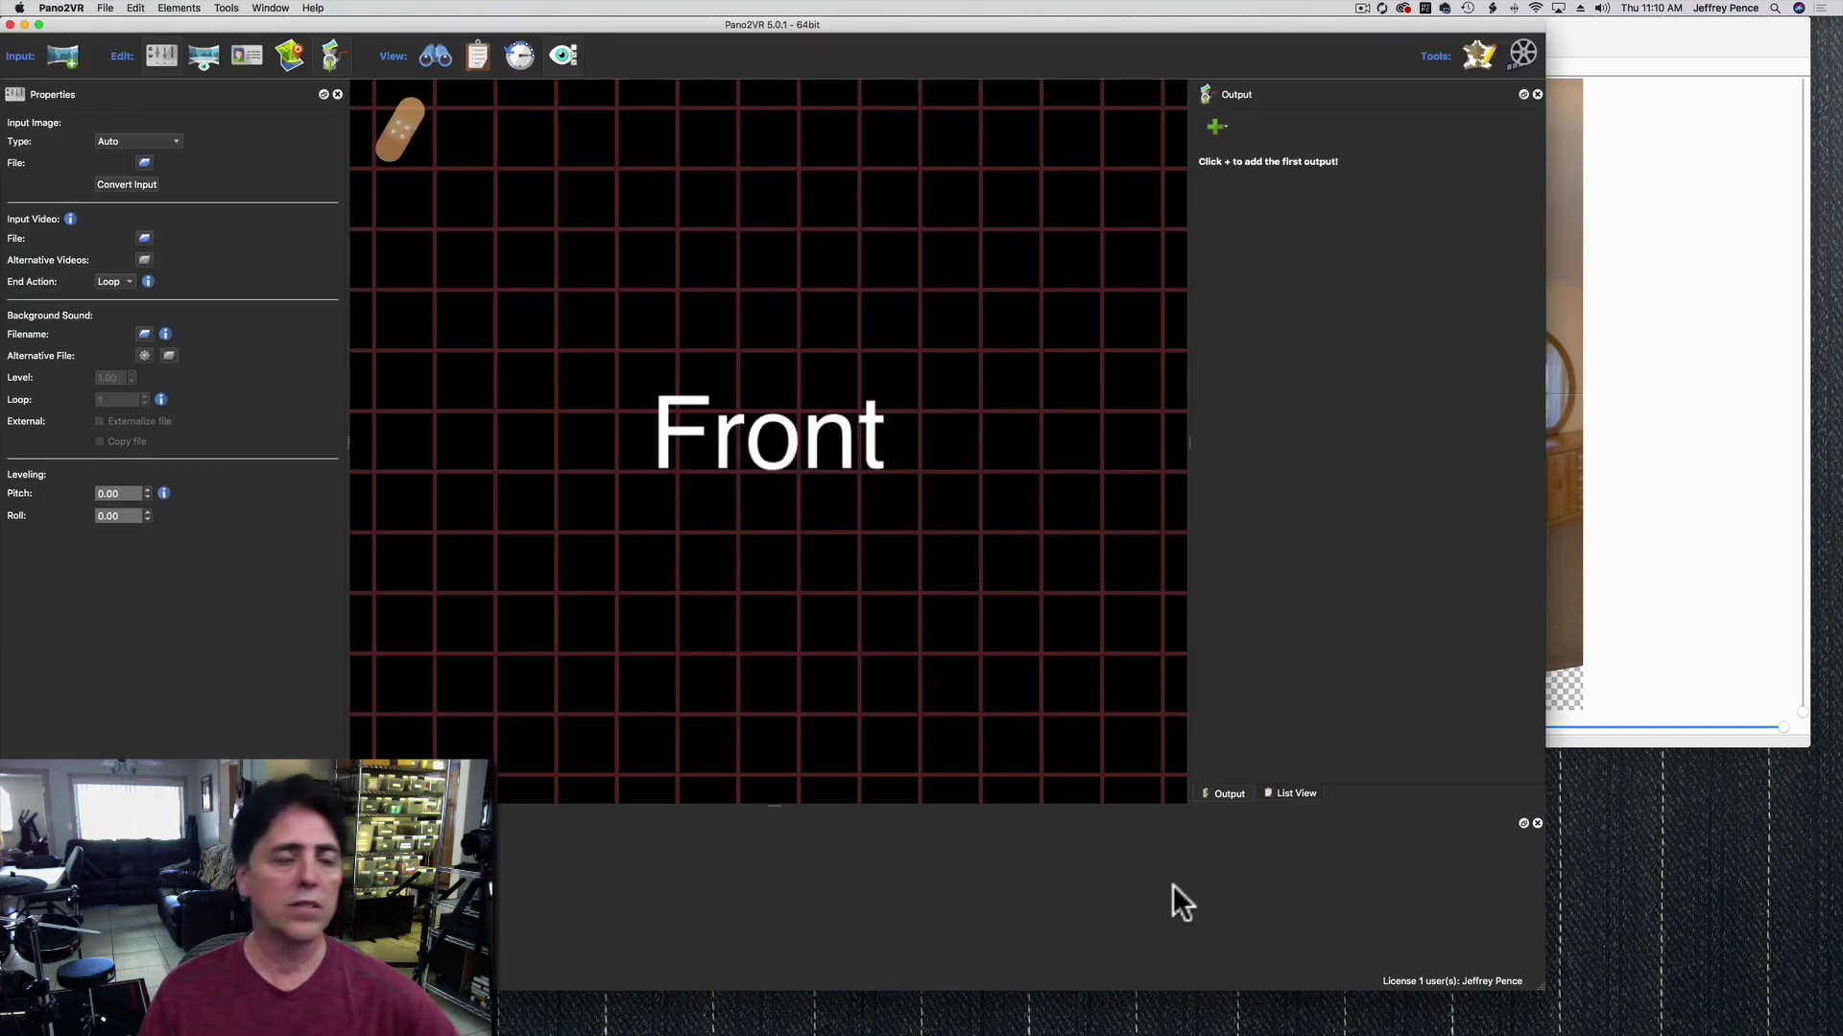
left_click(65, 50)
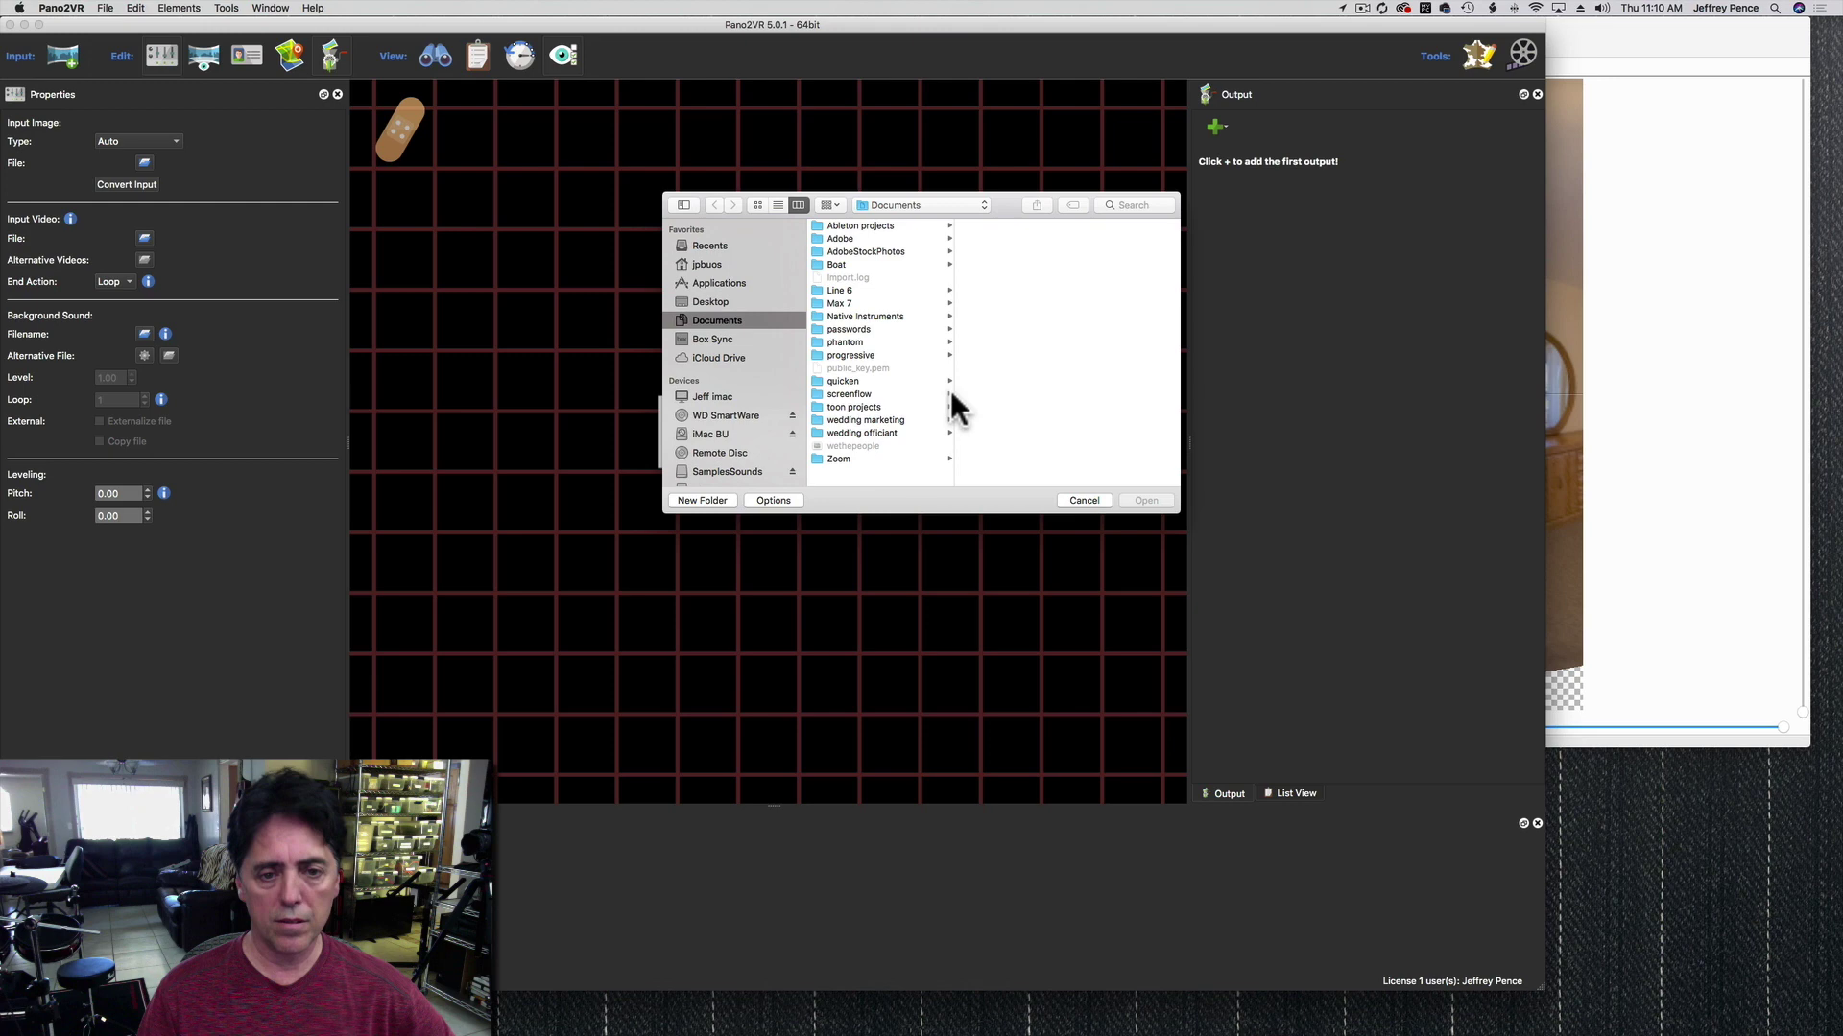
left_click(935, 202)
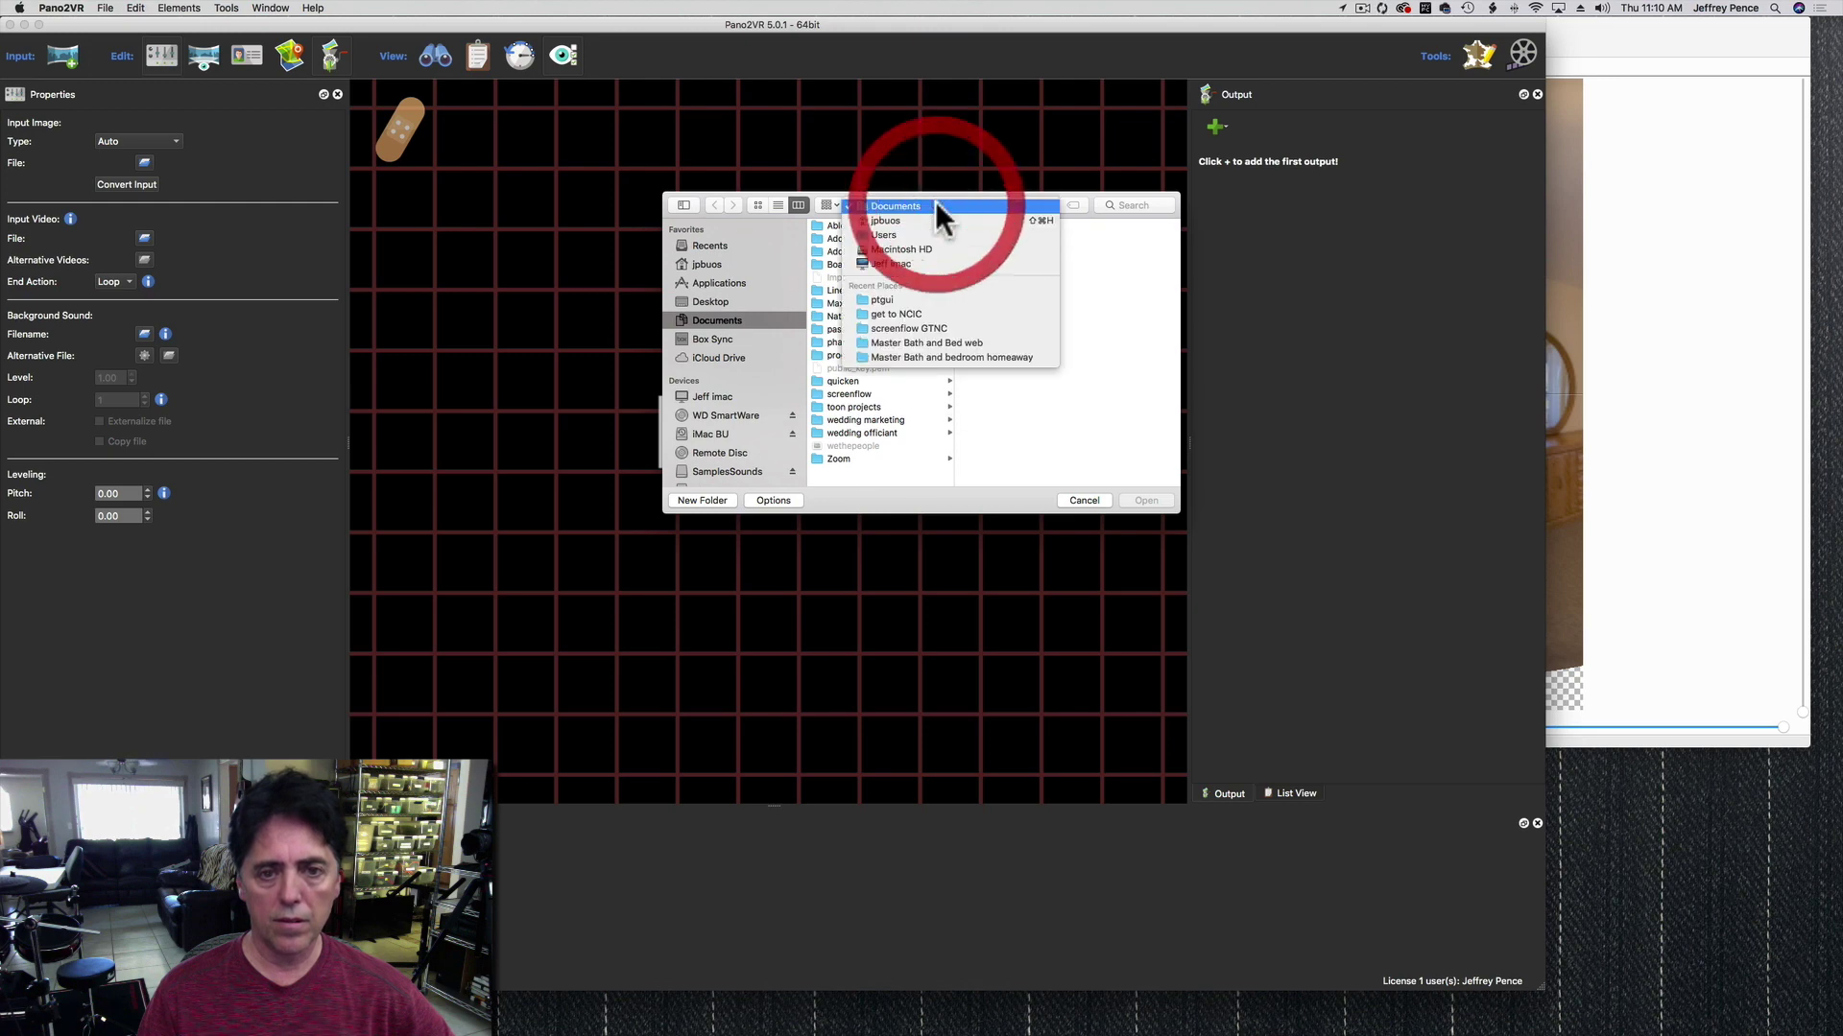
left_click(936, 299)
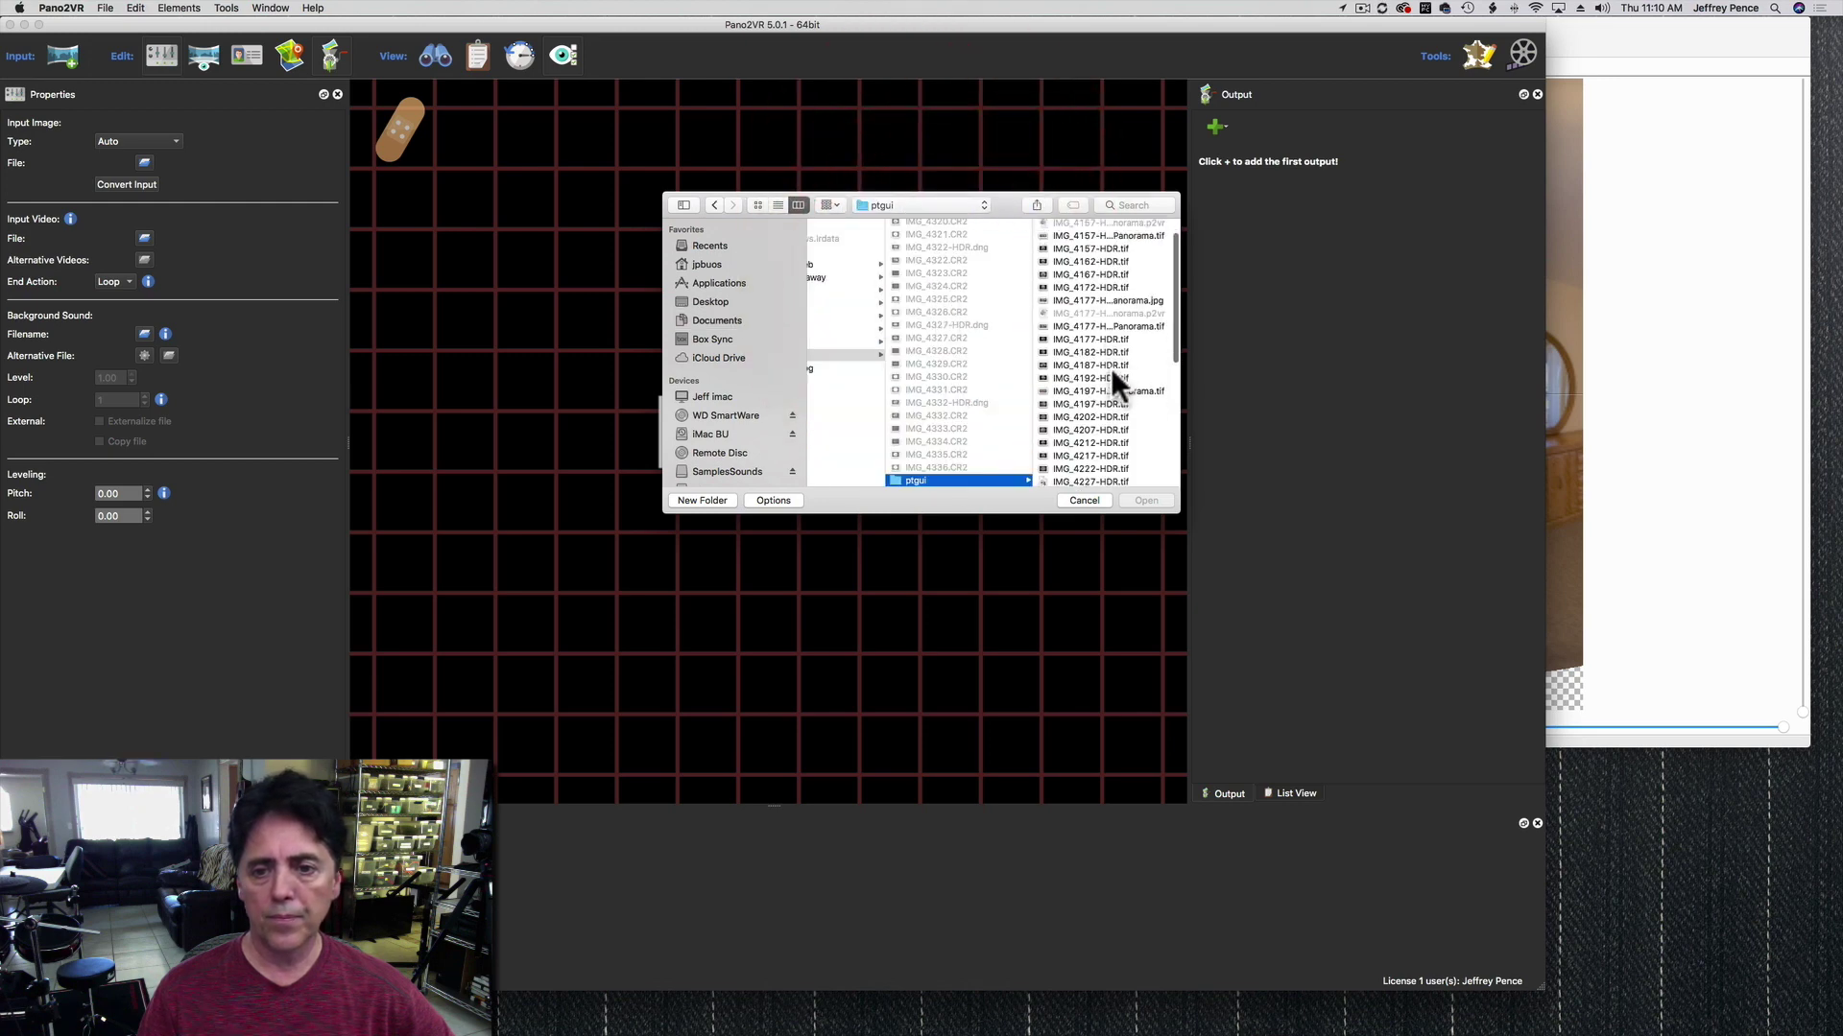
scroll(1110, 367, "up", 3)
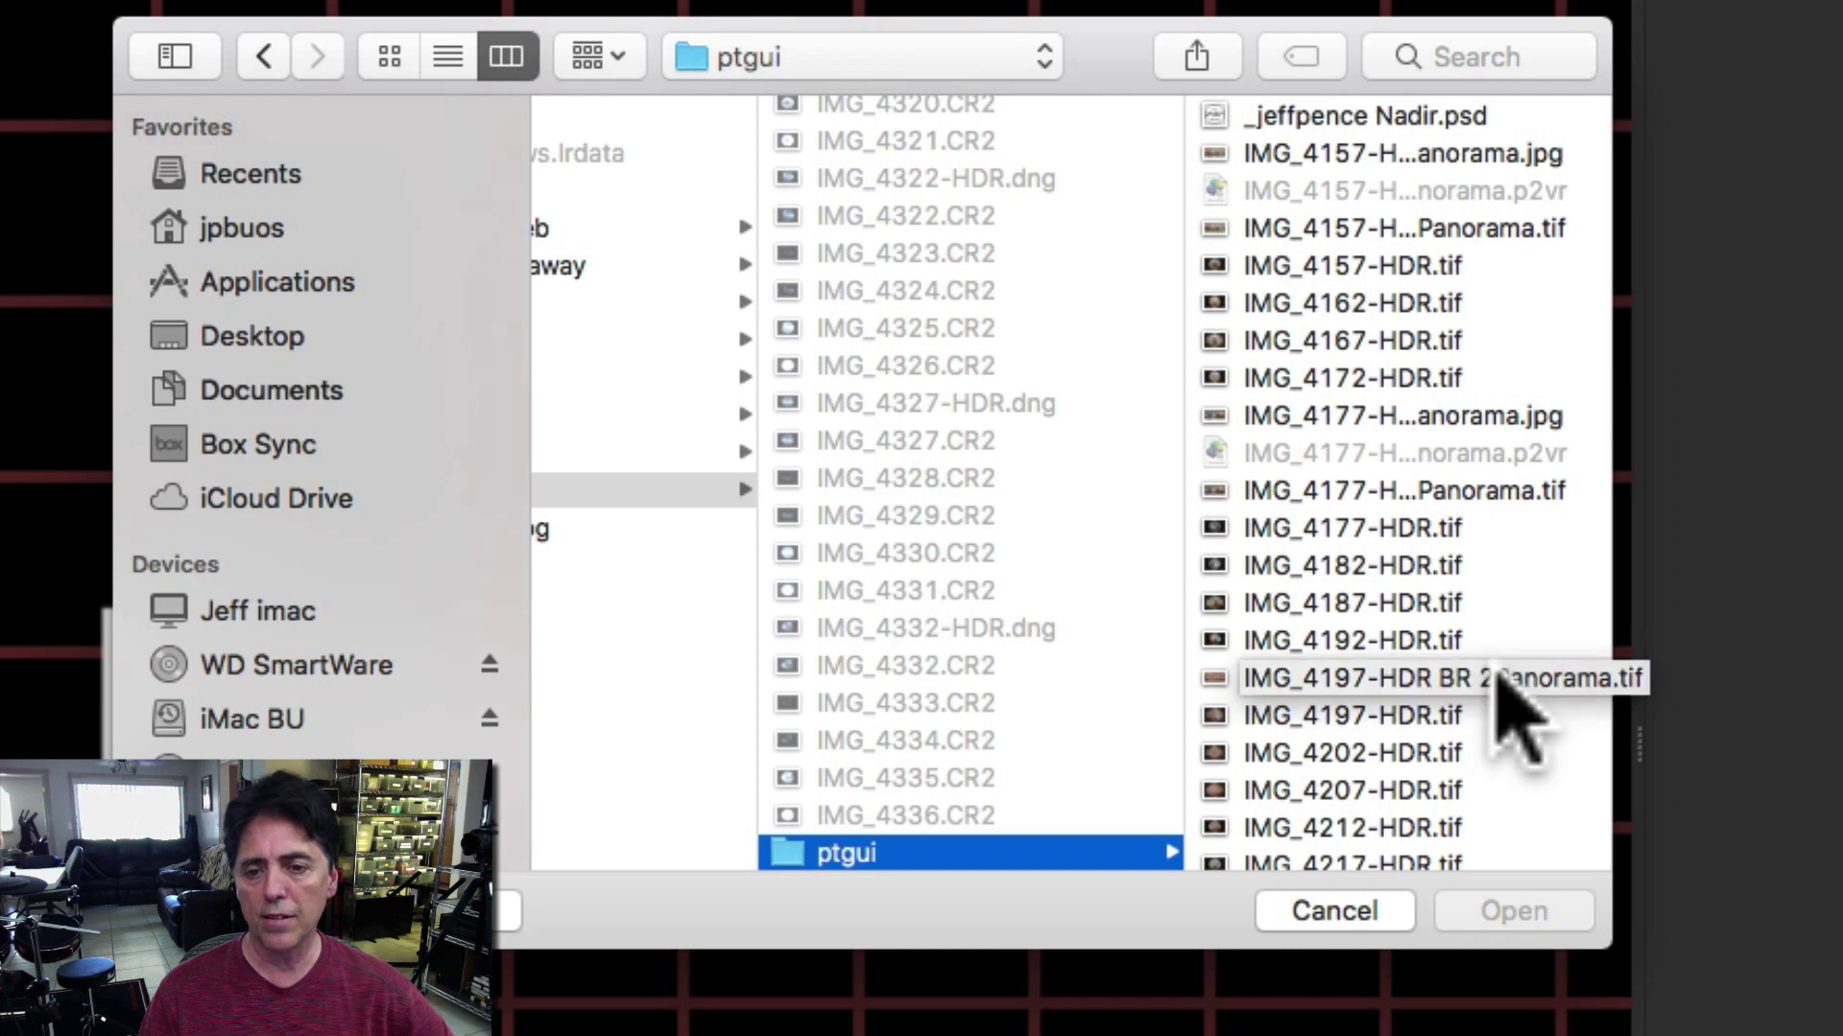
left_click(1502, 677)
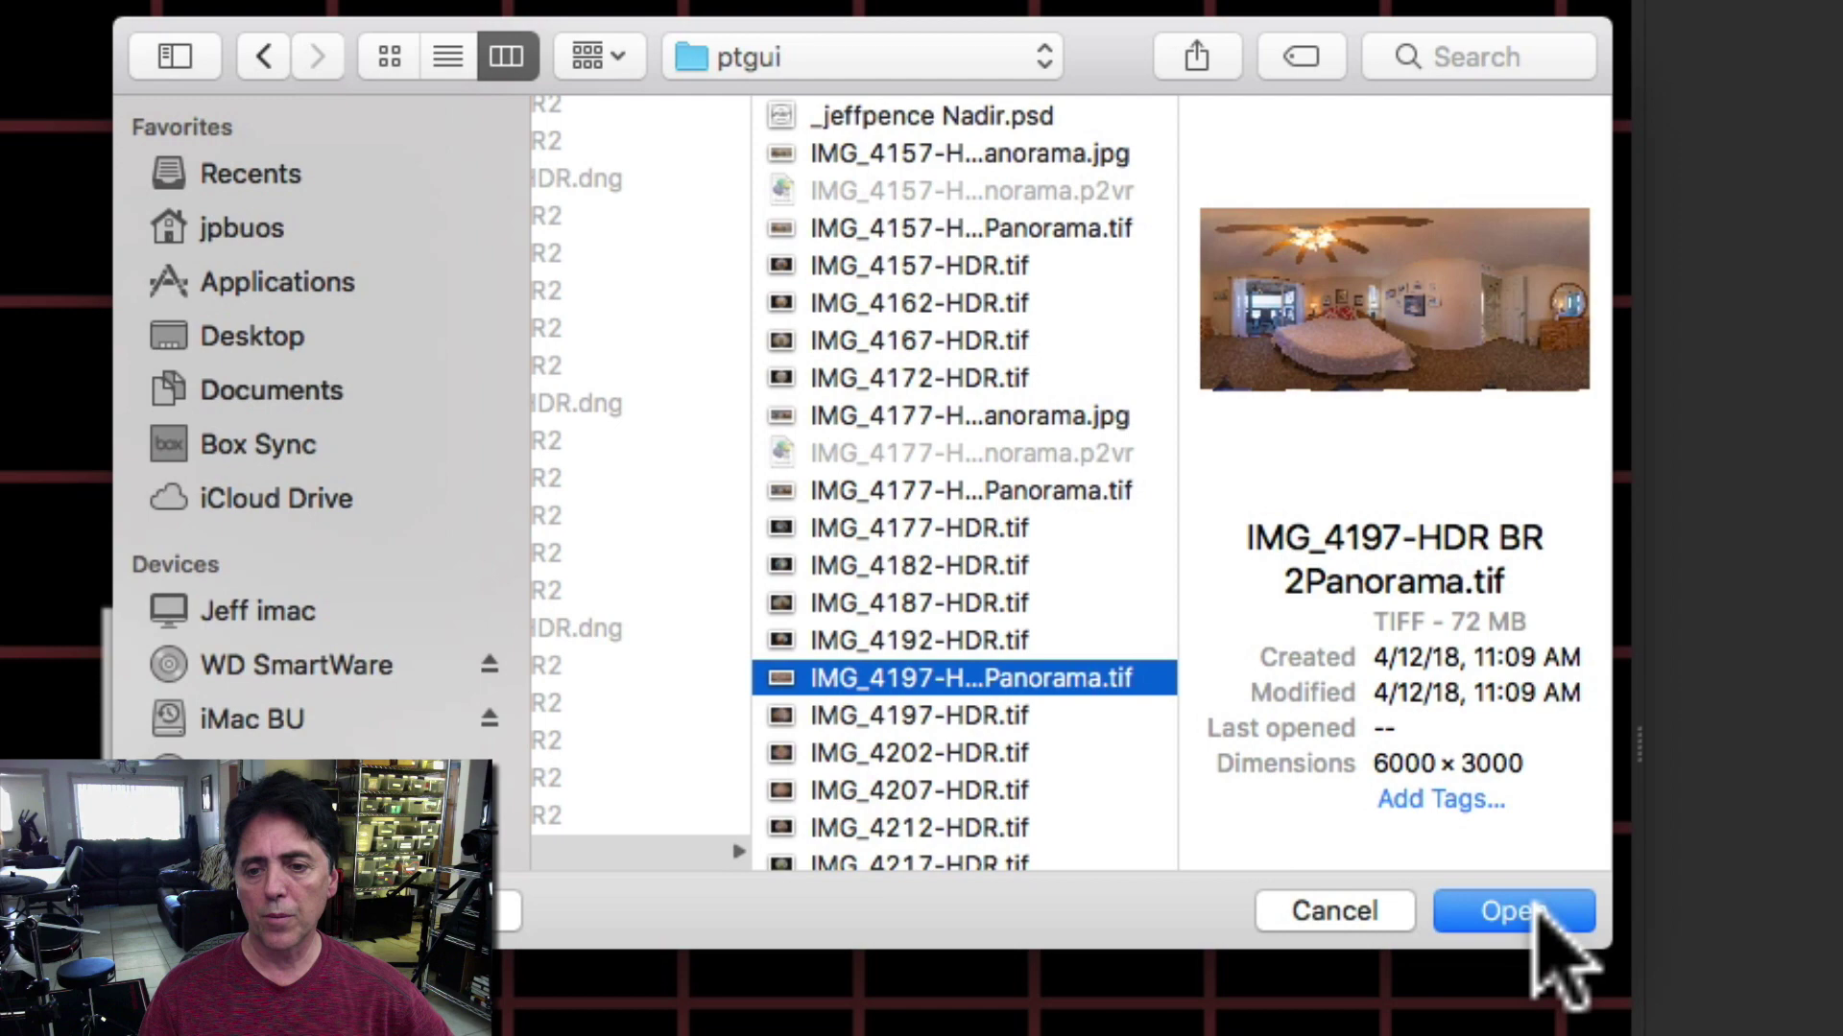
left_click(1536, 910)
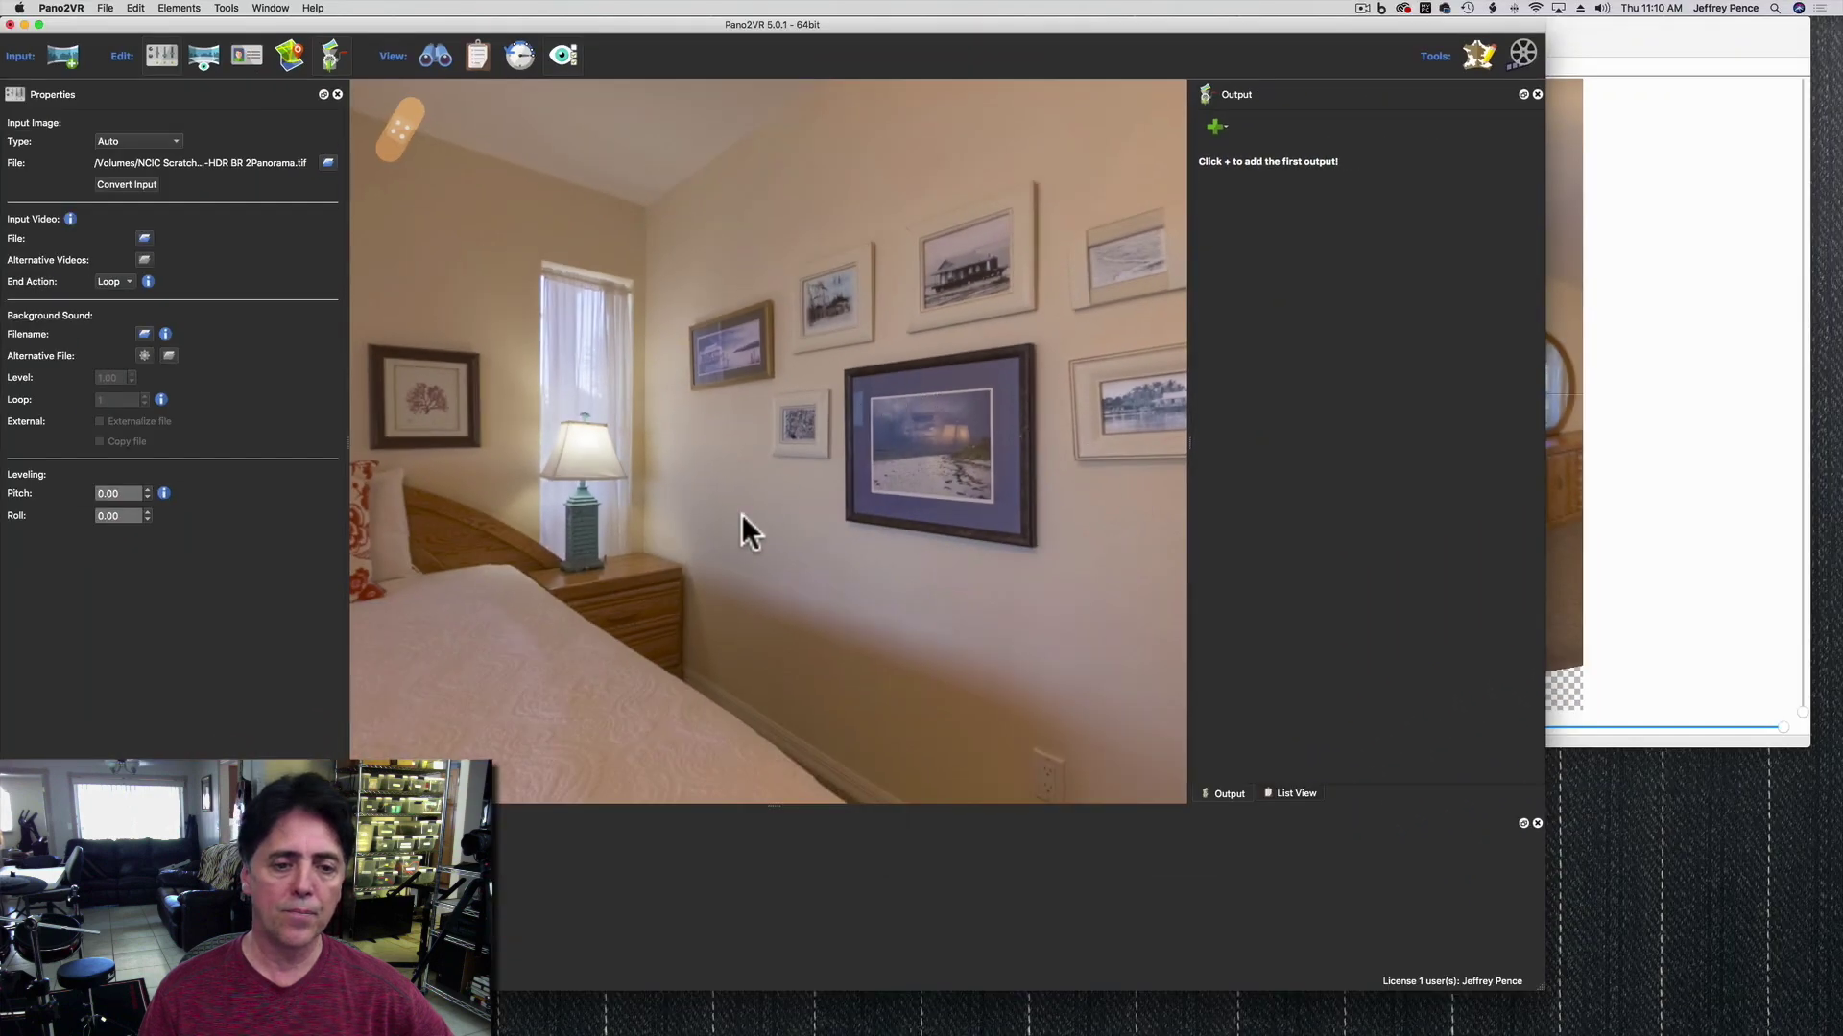
Fill the nadir patch with the _jeffpence Nadir.psd logo and enlarge it over the tripod
left_click_drag(698, 589, 766, 190)
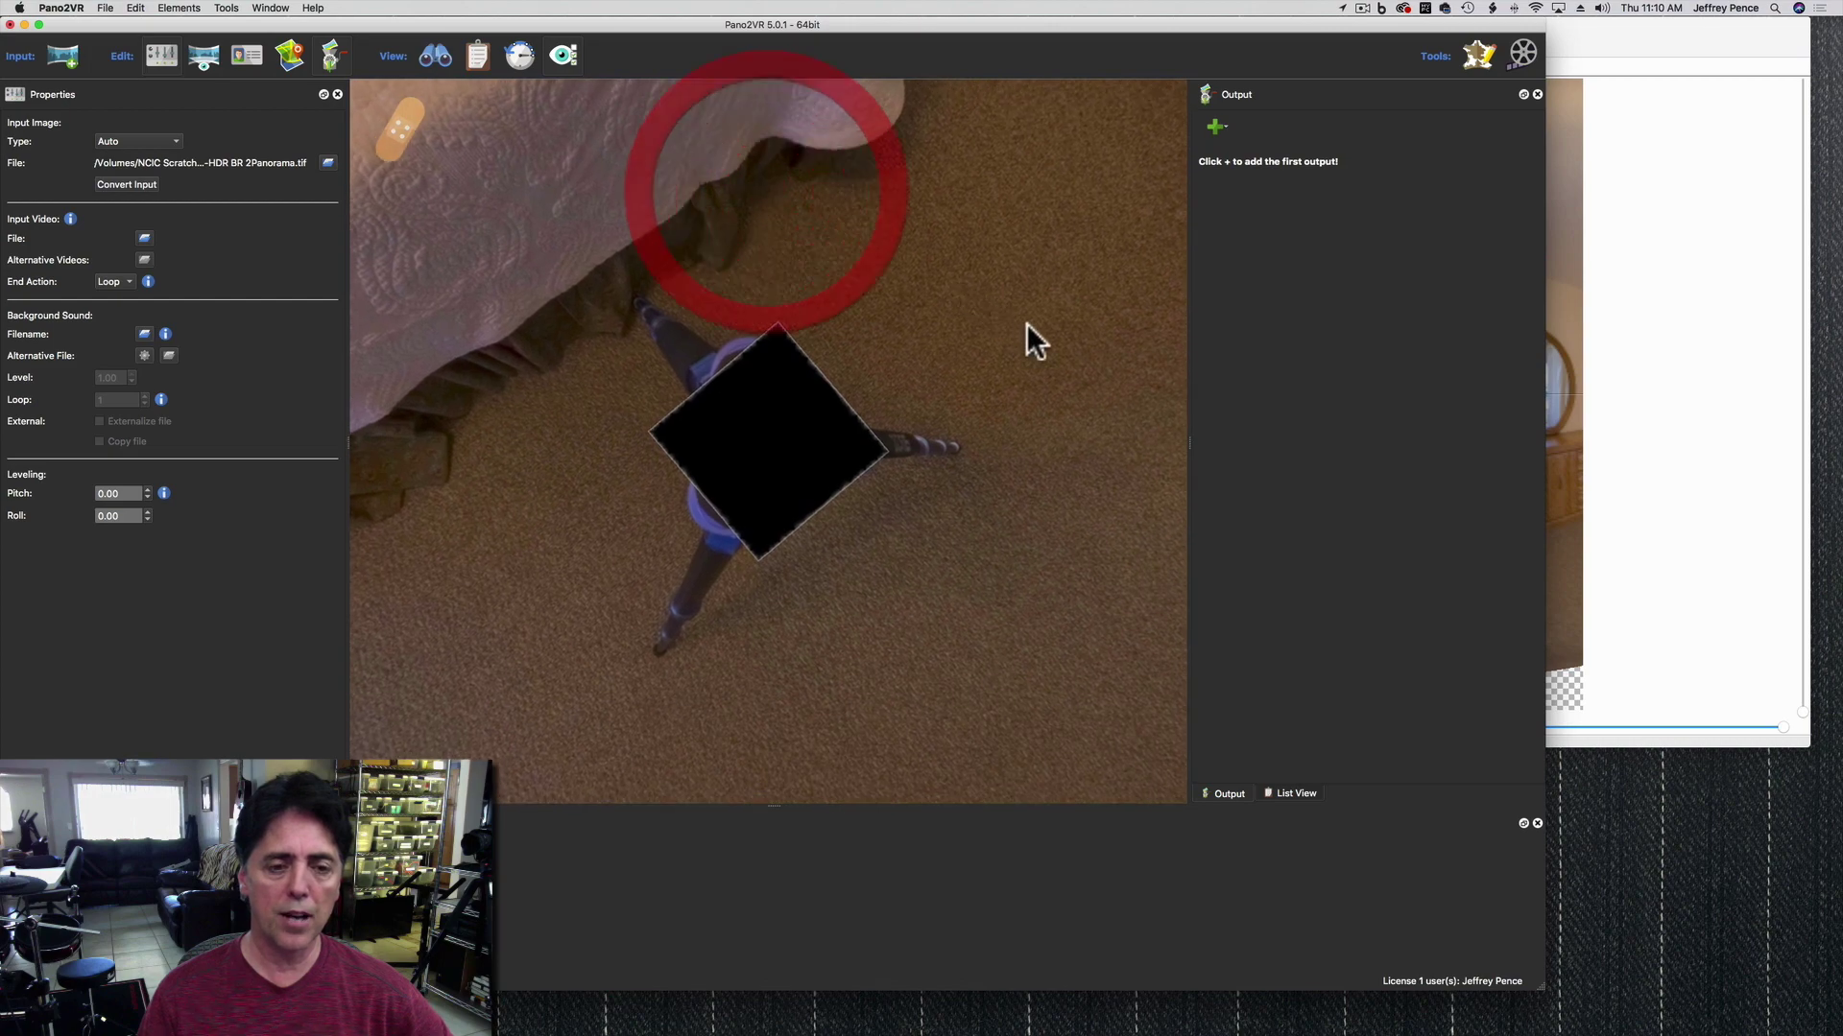
left_click(762, 440)
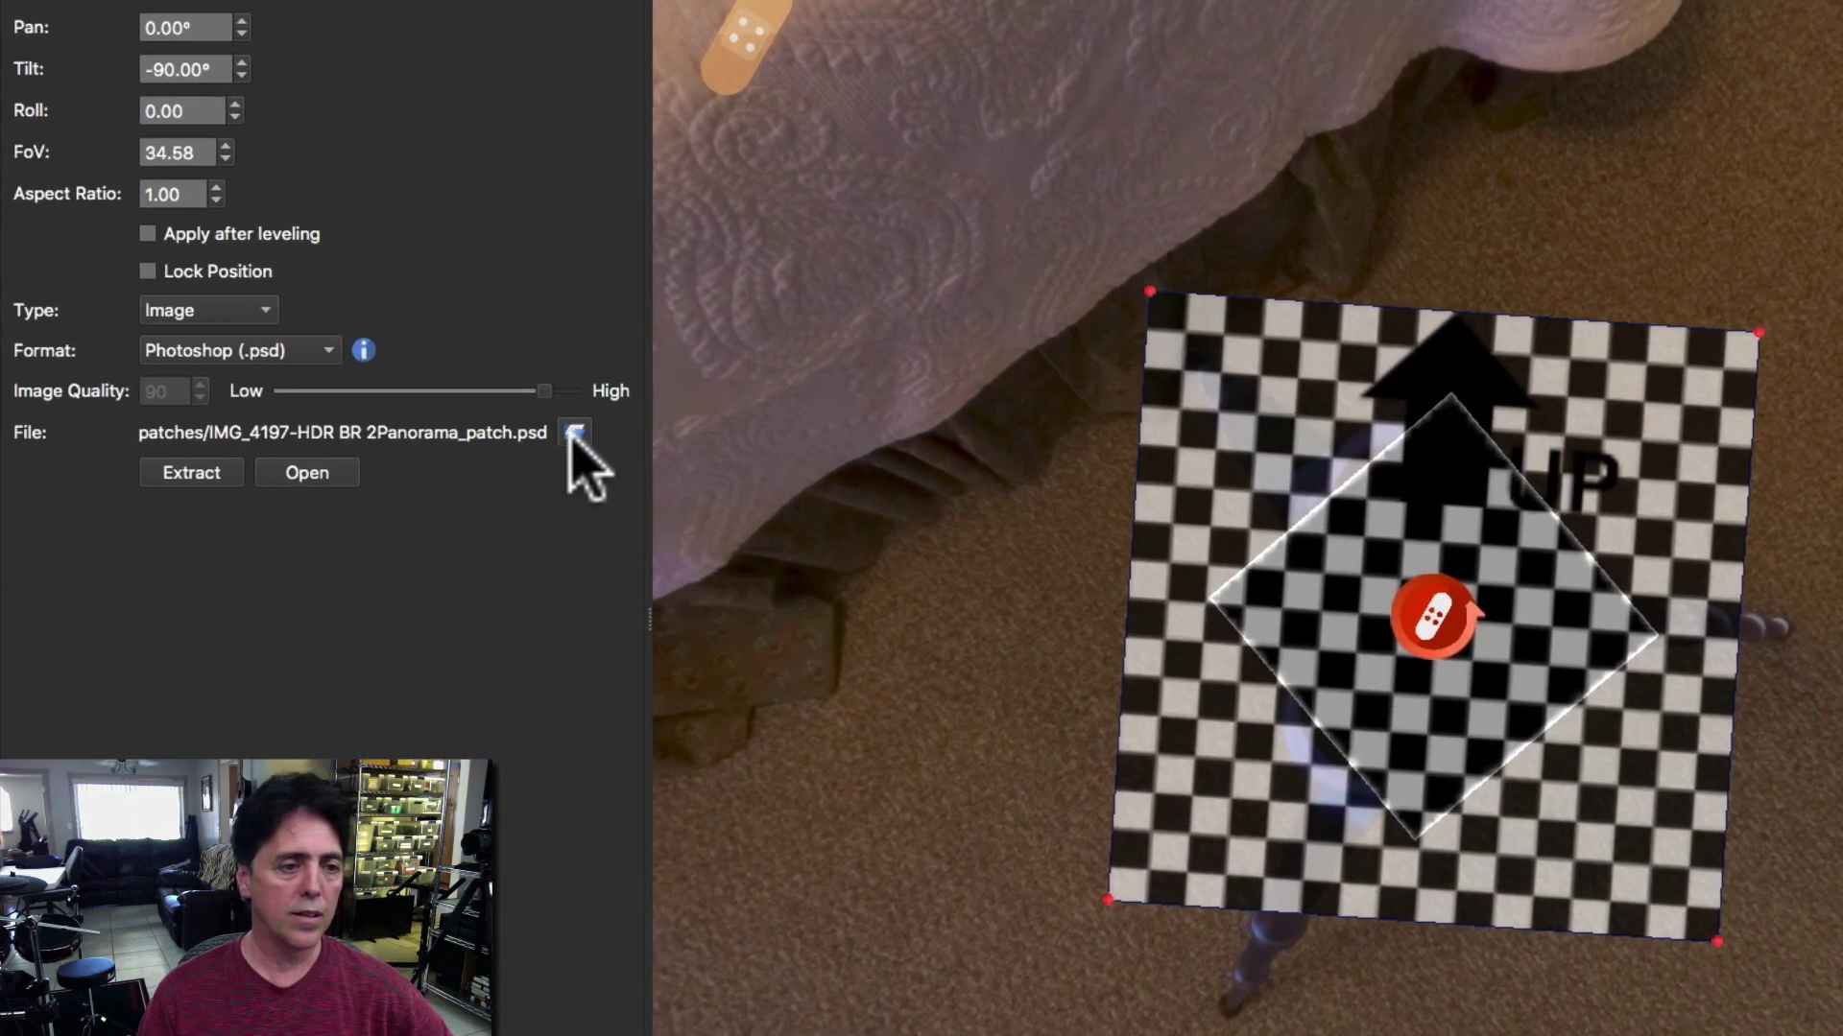
left_click(576, 433)
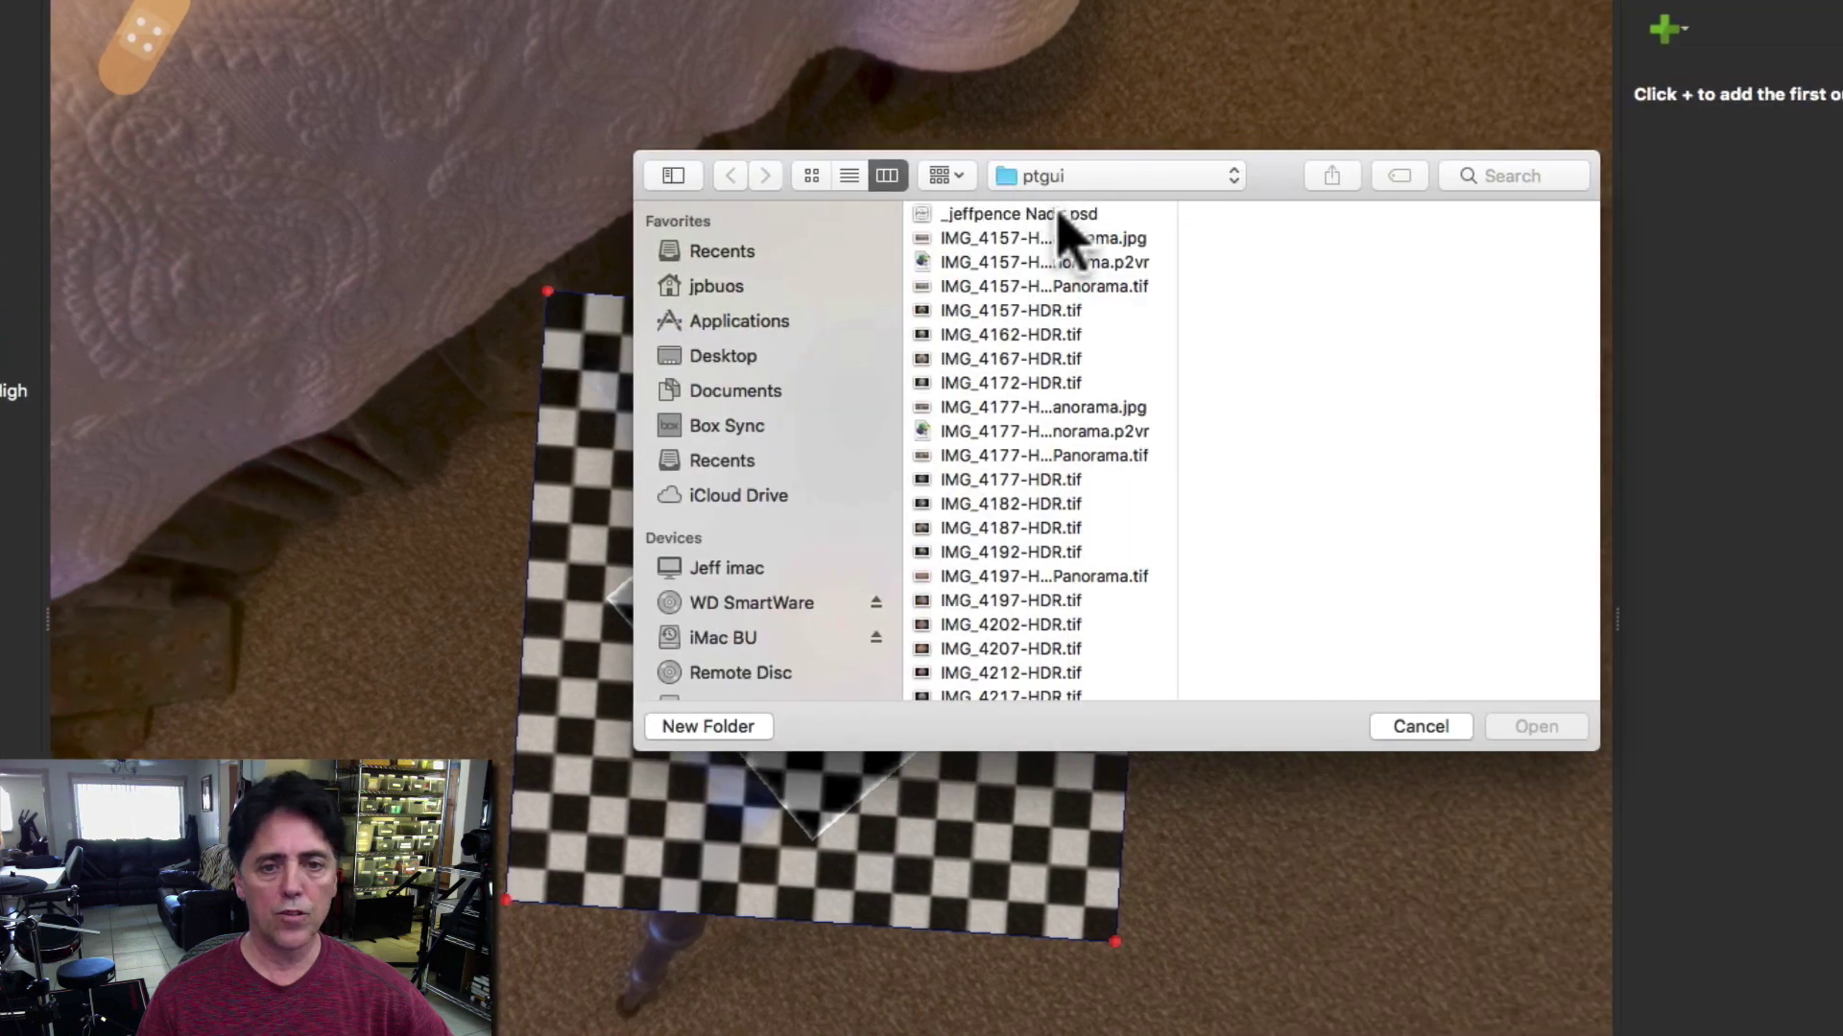
left_click(1061, 215)
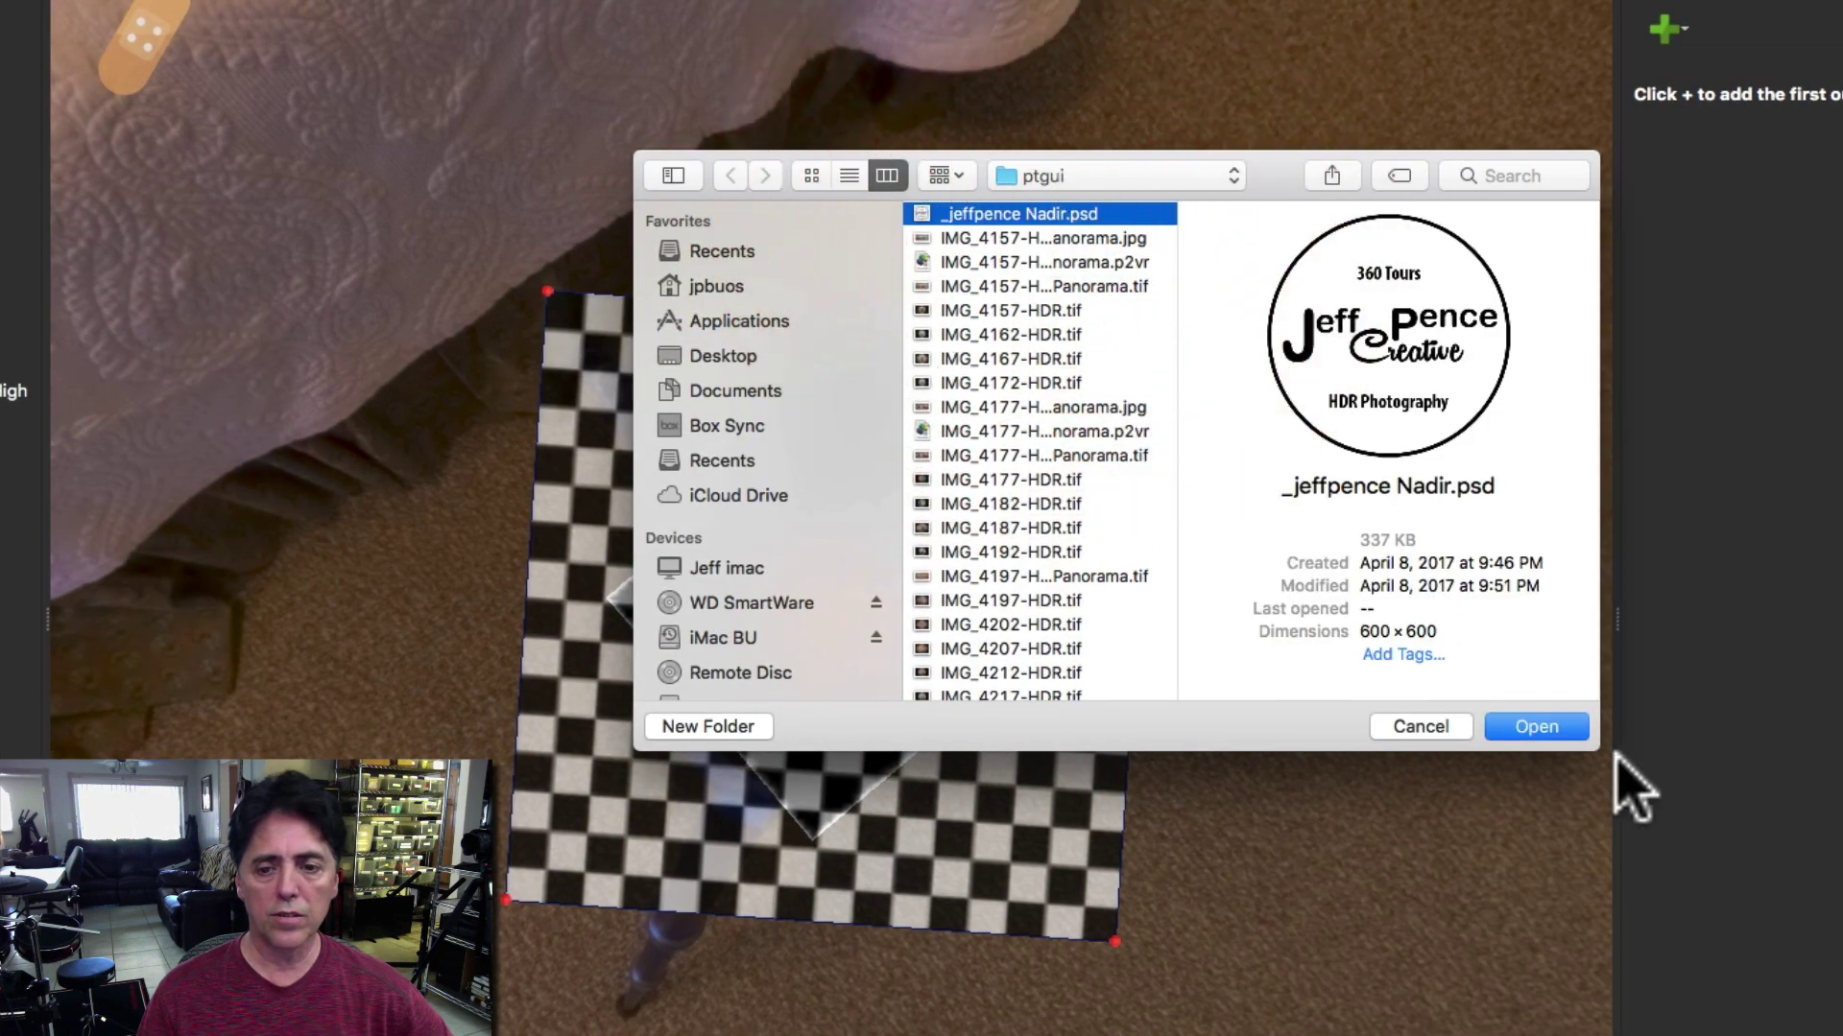
left_click(1540, 728)
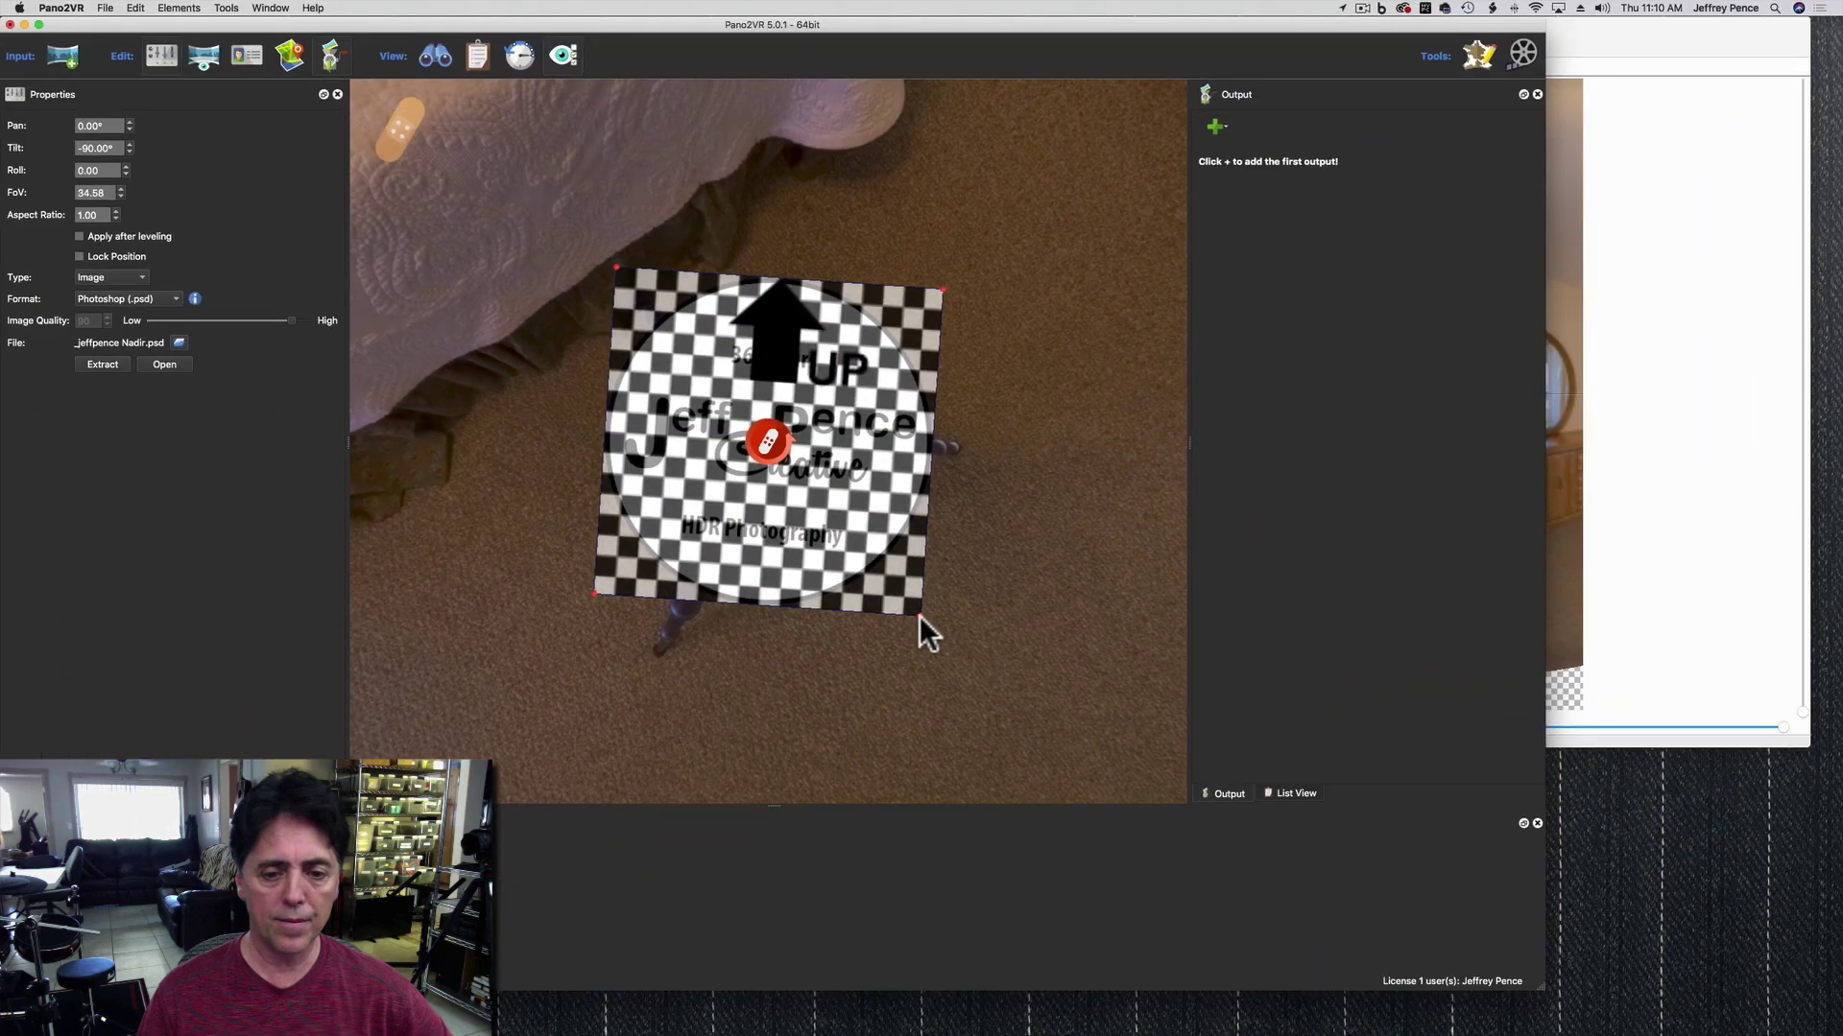
left_click_drag(919, 614, 905, 568)
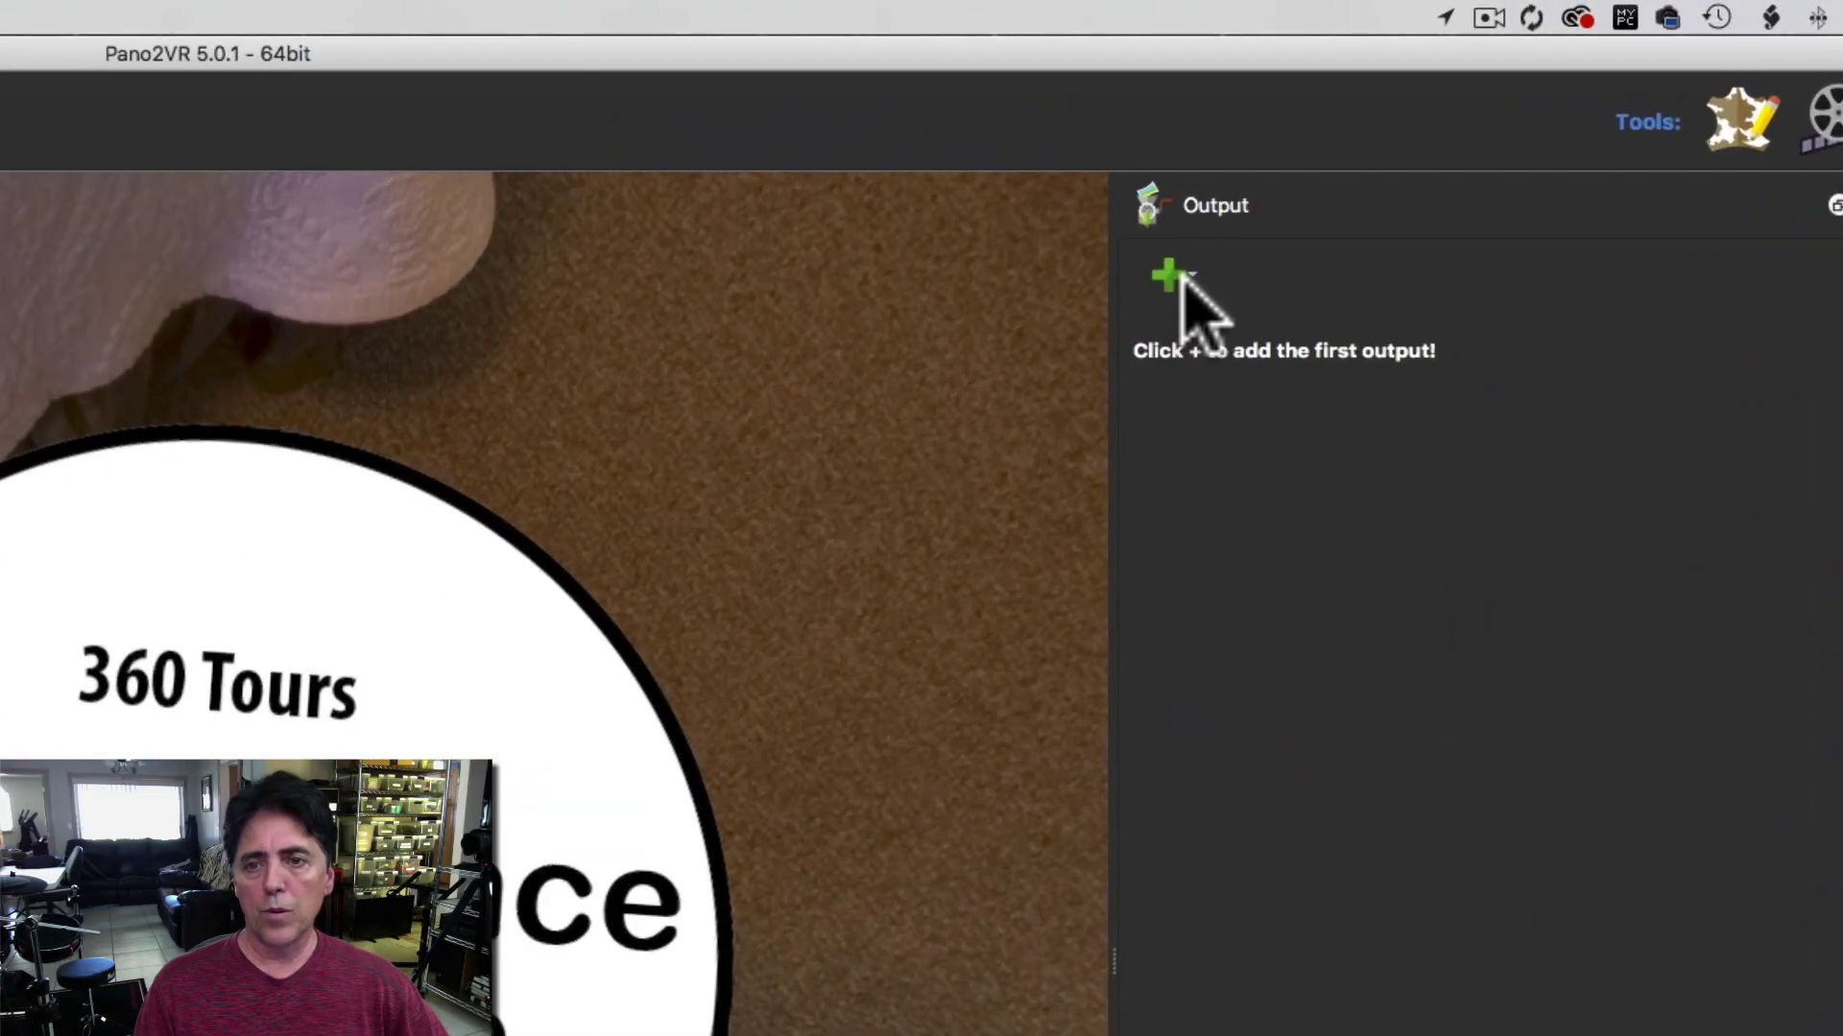
Add an equirectangular transformation output using the Nadir template
left_click(1216, 126)
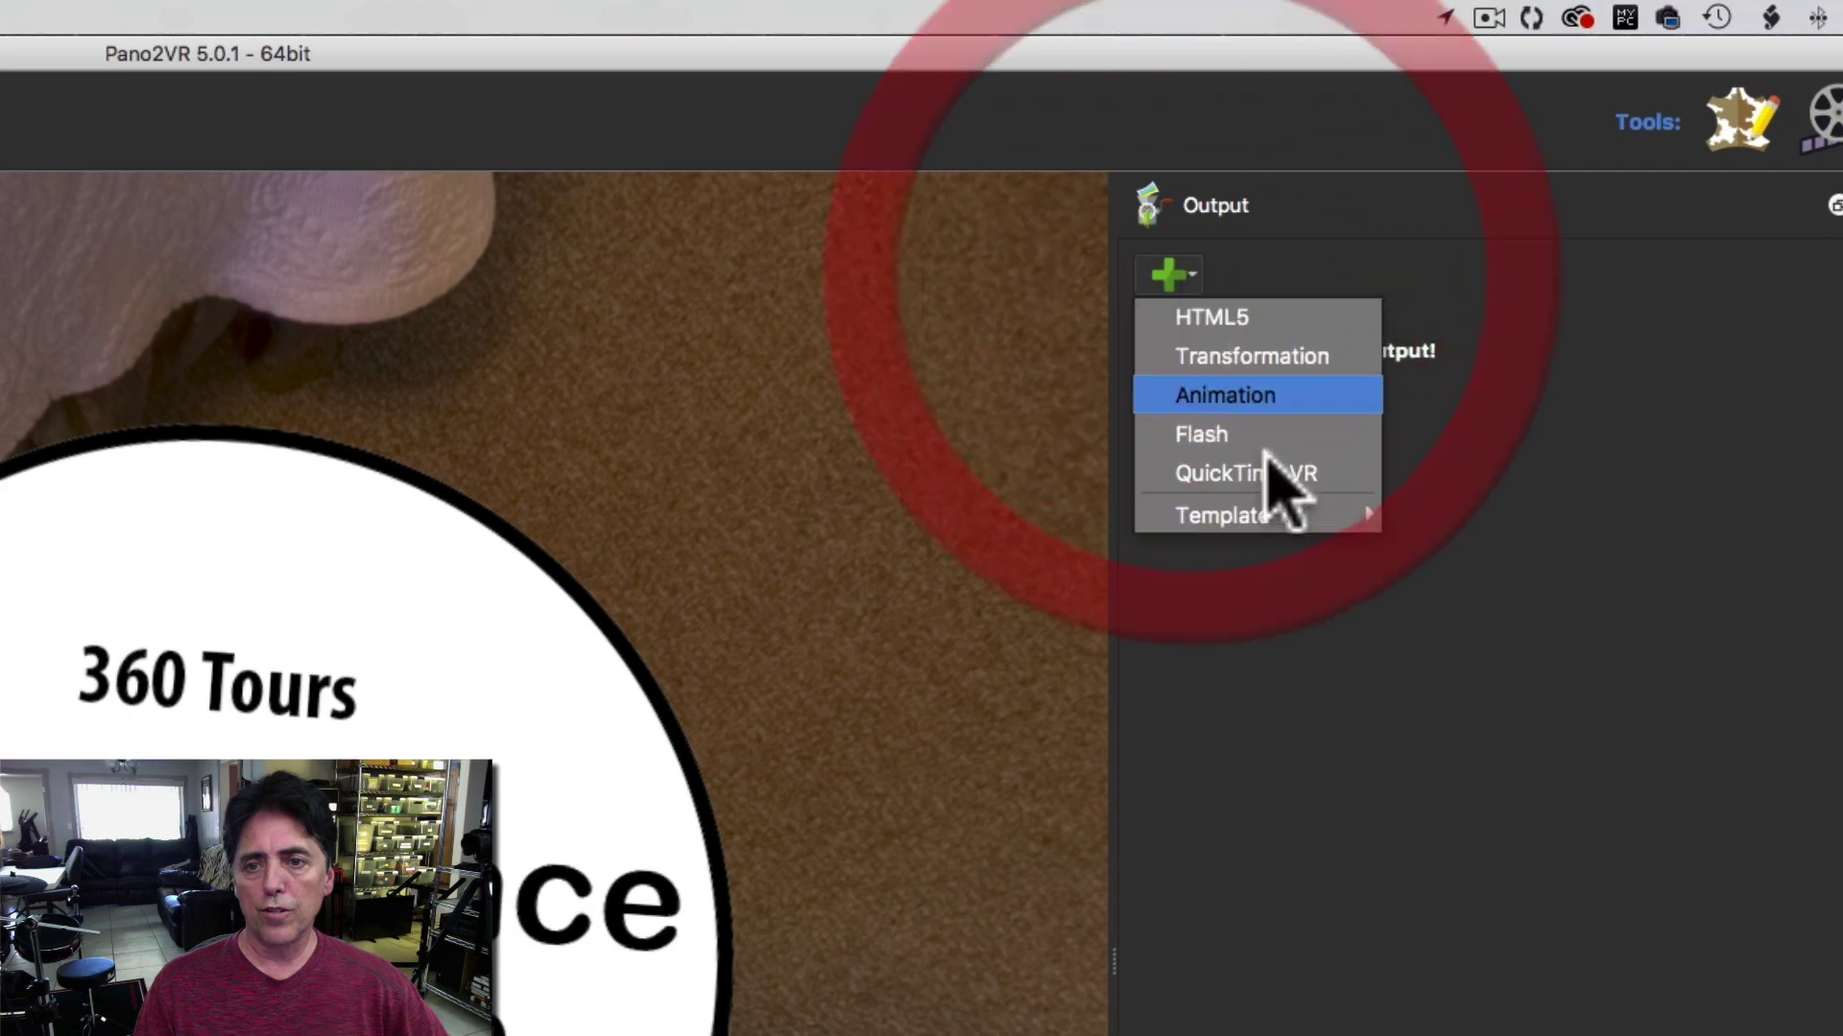
mouse_move(1269, 521)
left_click(1465, 518)
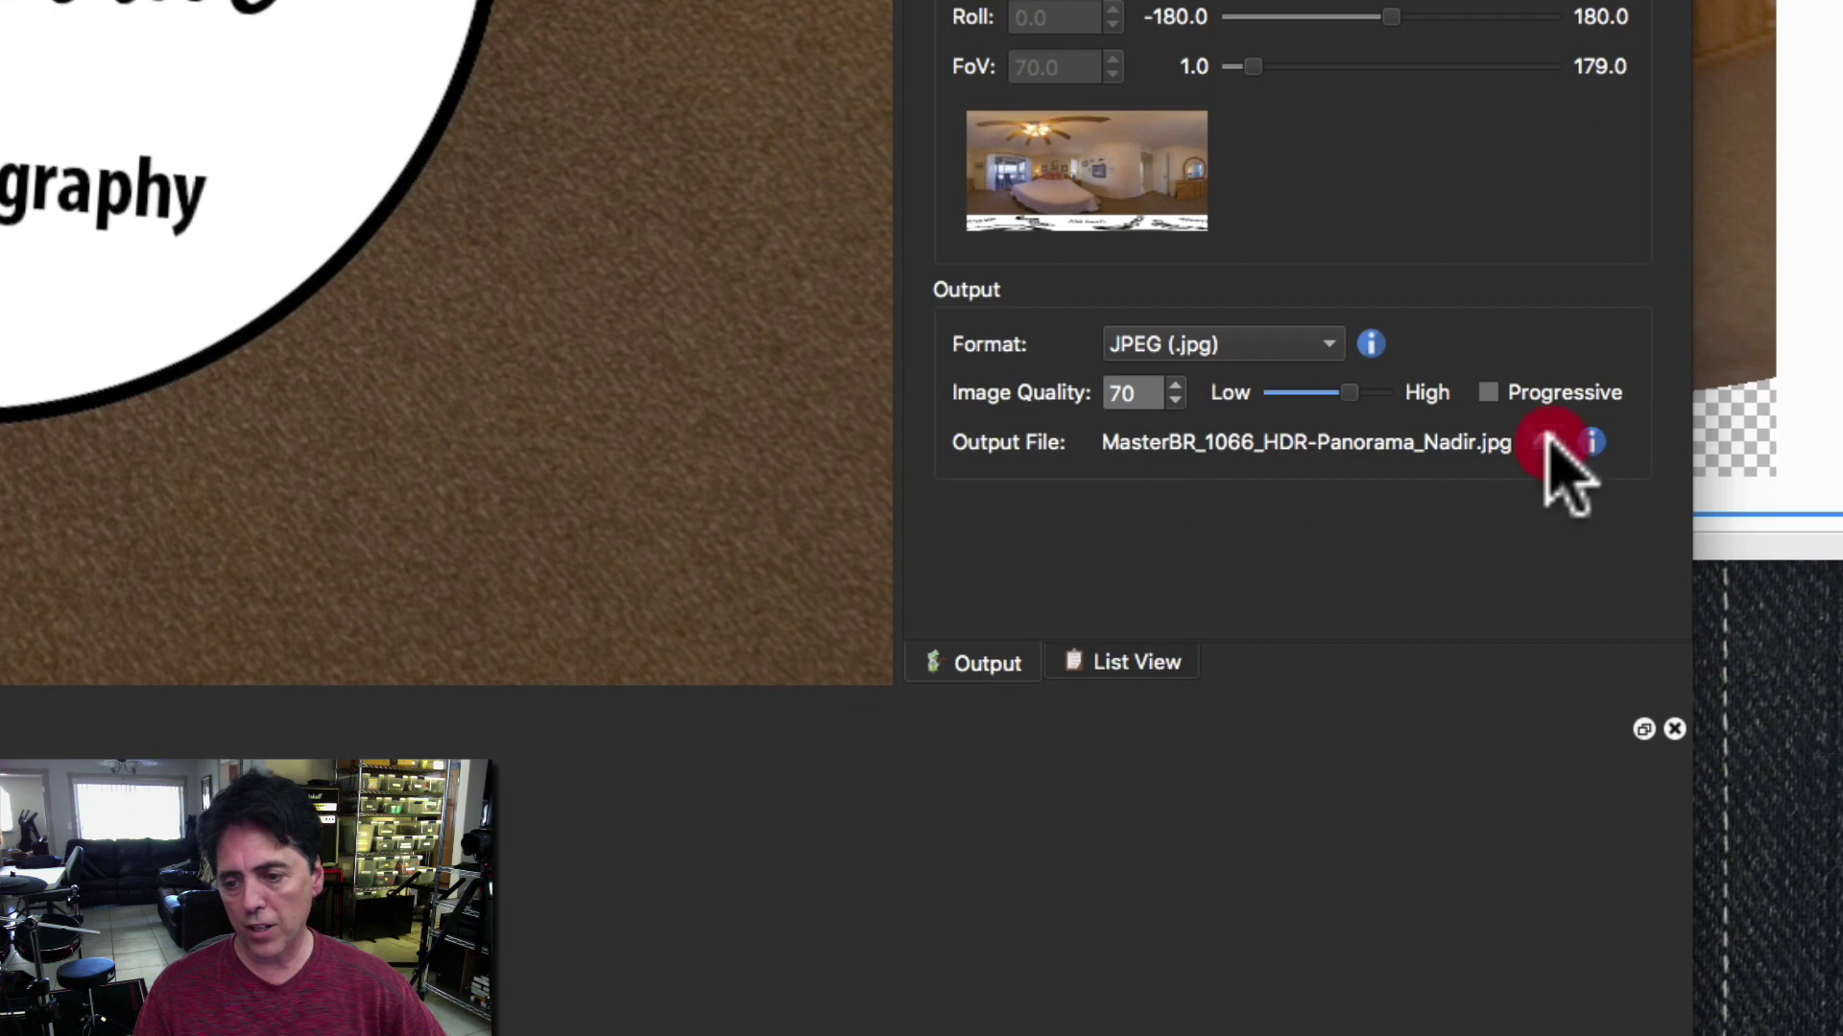
Name the output file IMG_4197-HDR BR 2Panorama and set its format to JPEG (.jpg)
left_click(1547, 441)
scroll(968, 518, "down", 3)
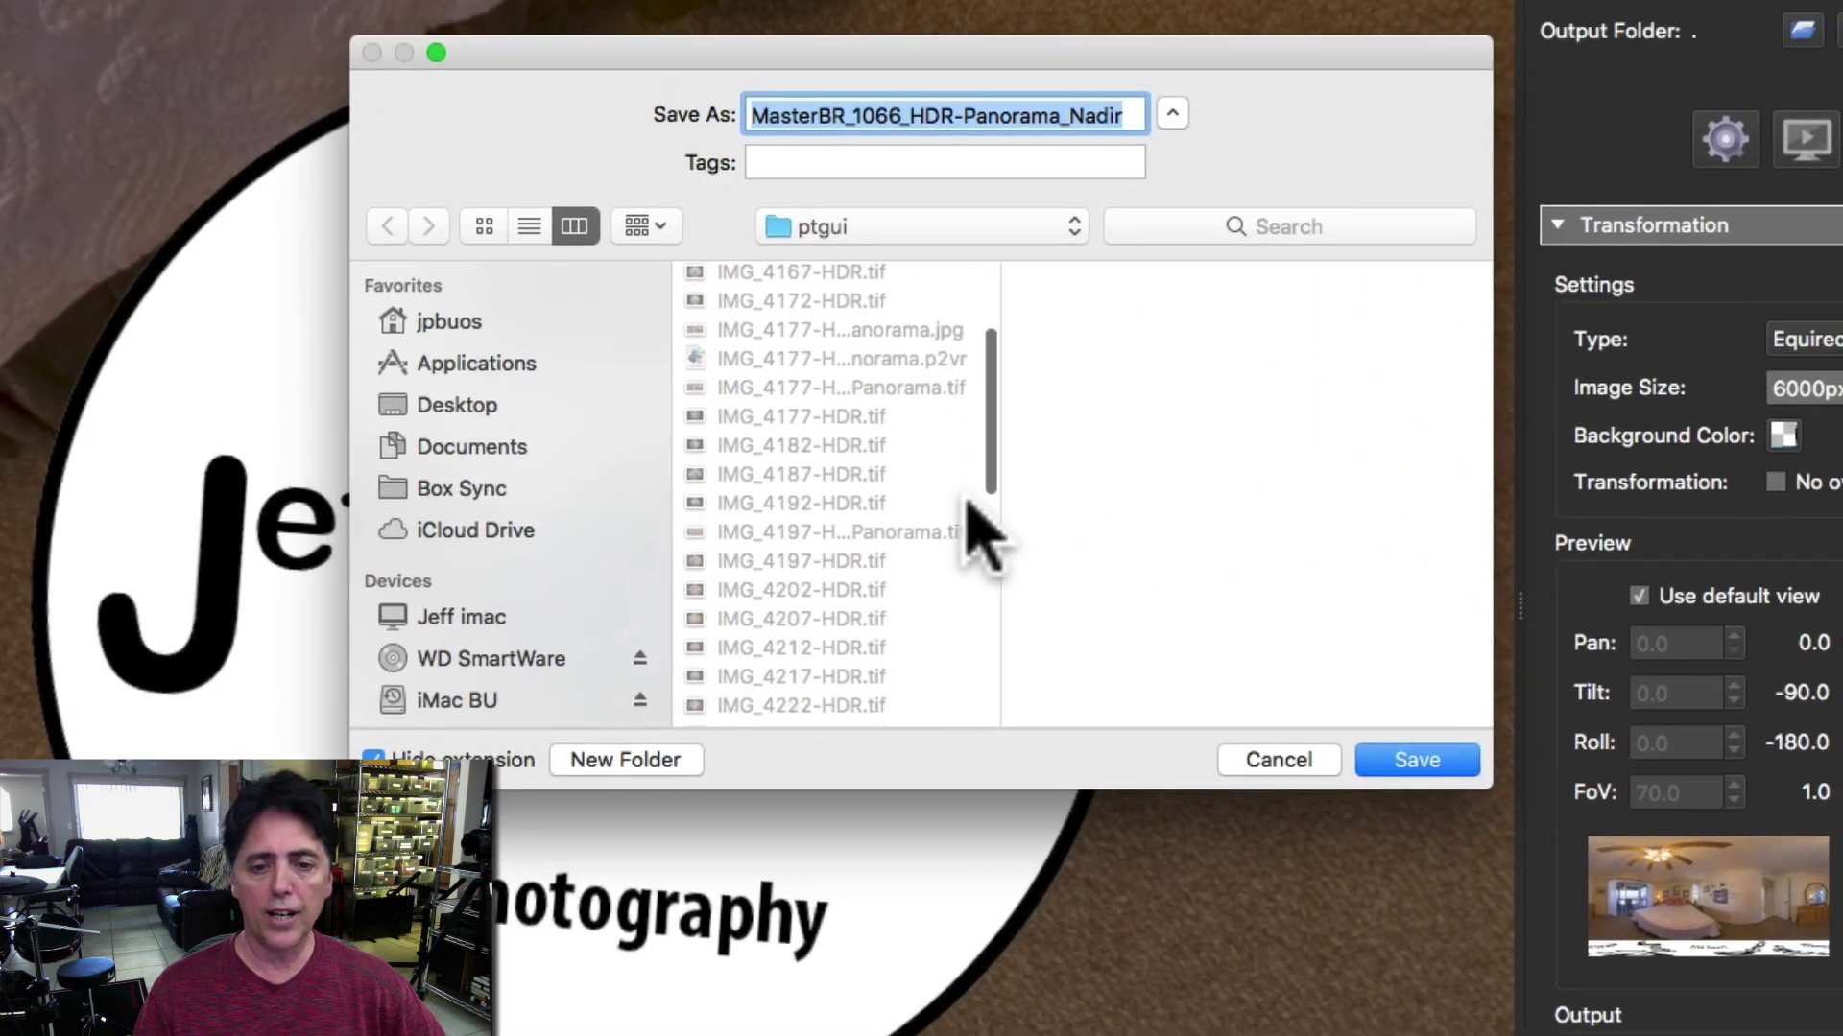
scroll(968, 504, "down", 2)
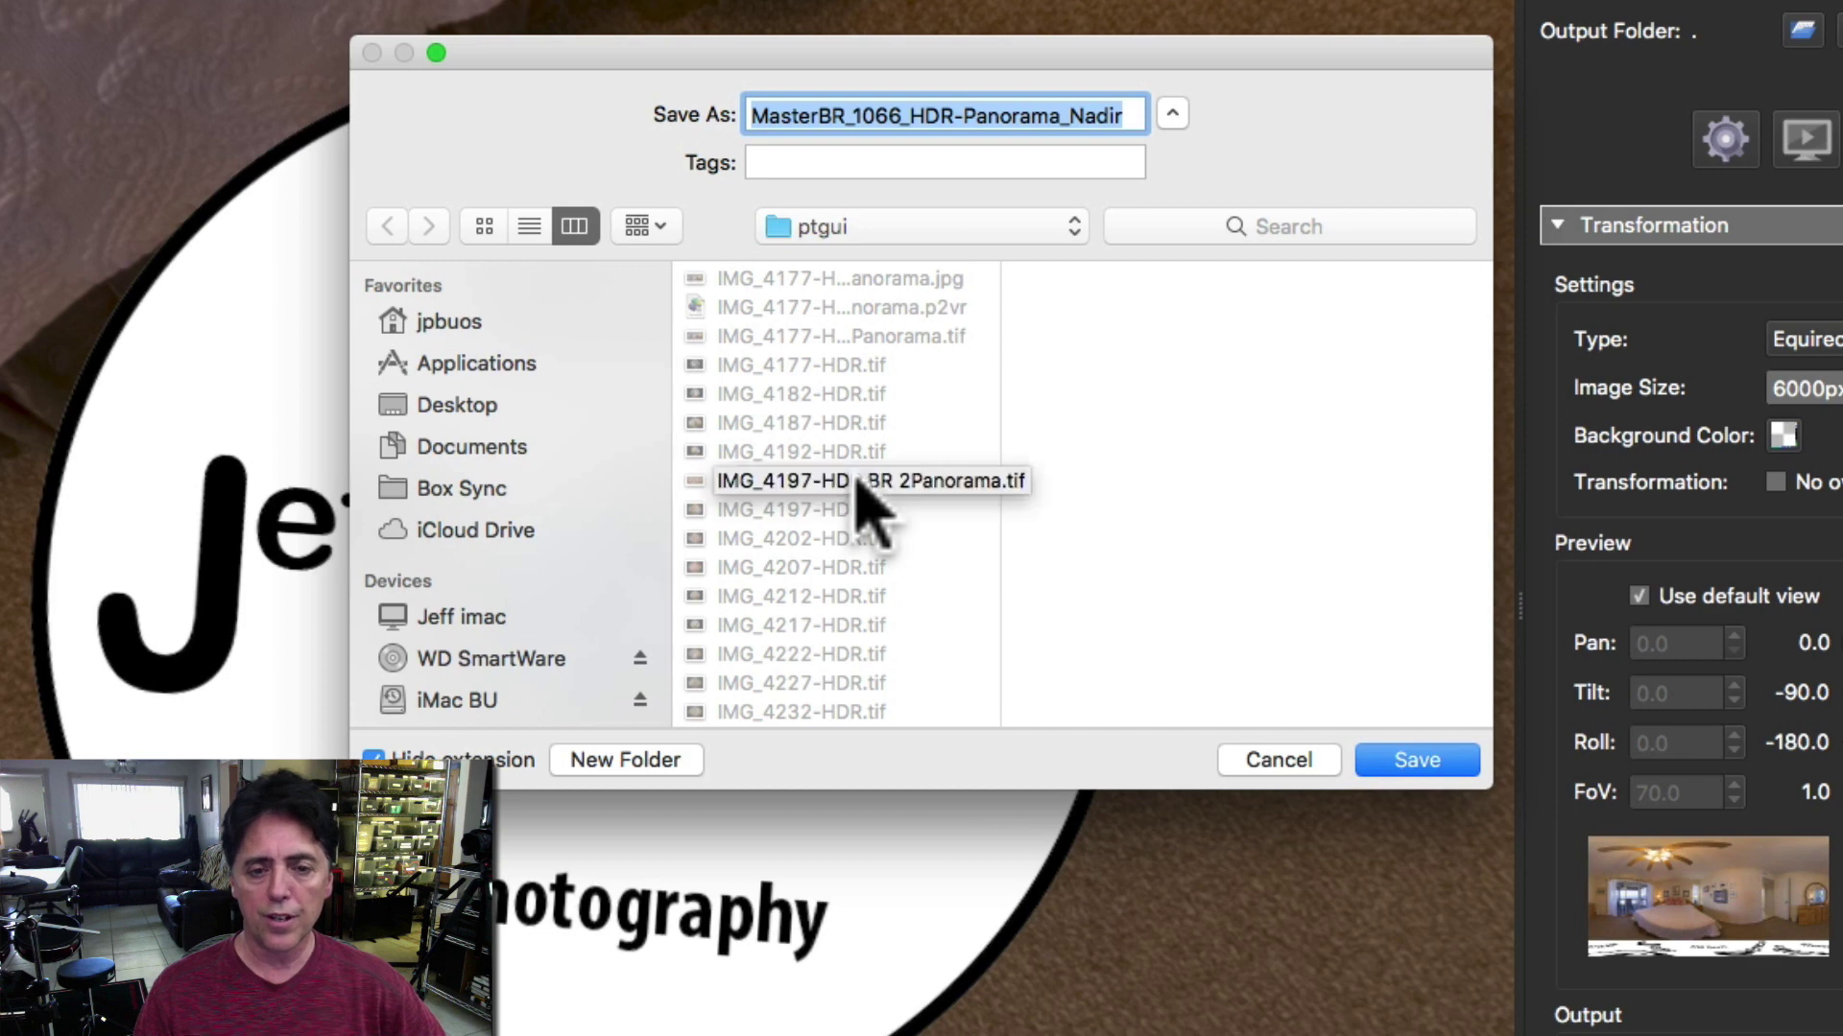
left_click(862, 484)
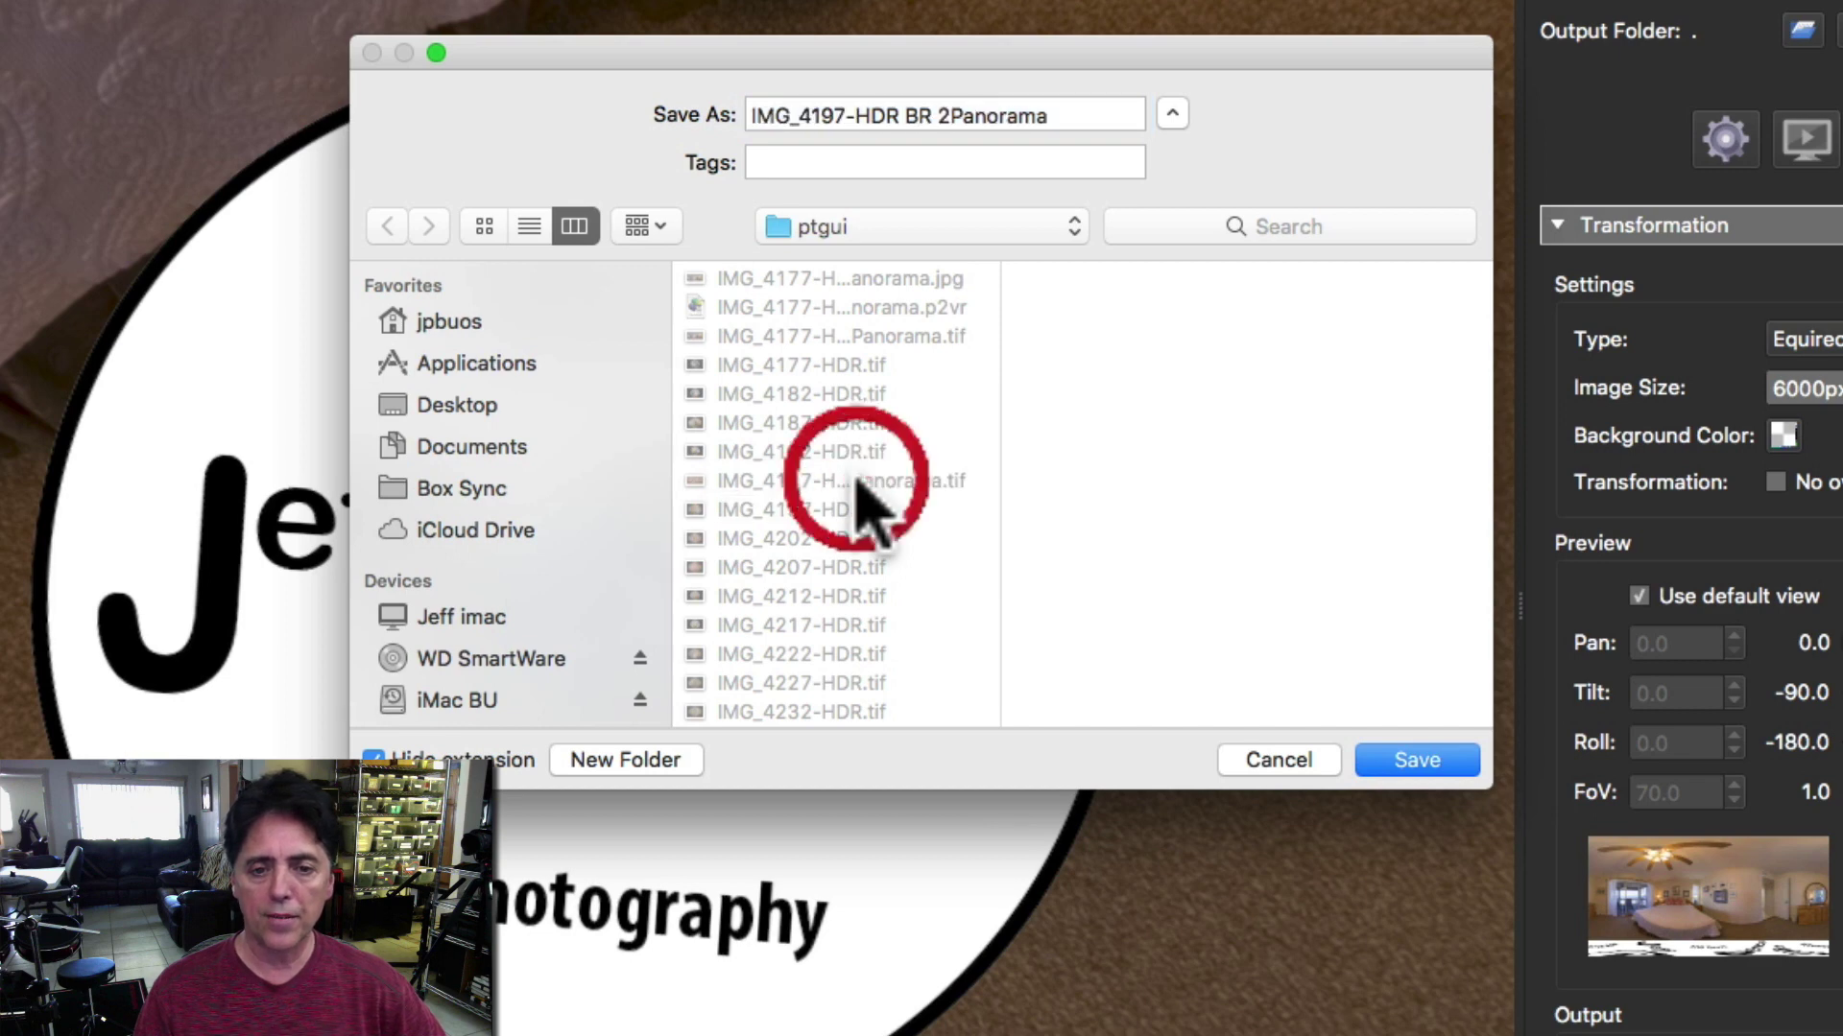
left_click(1413, 760)
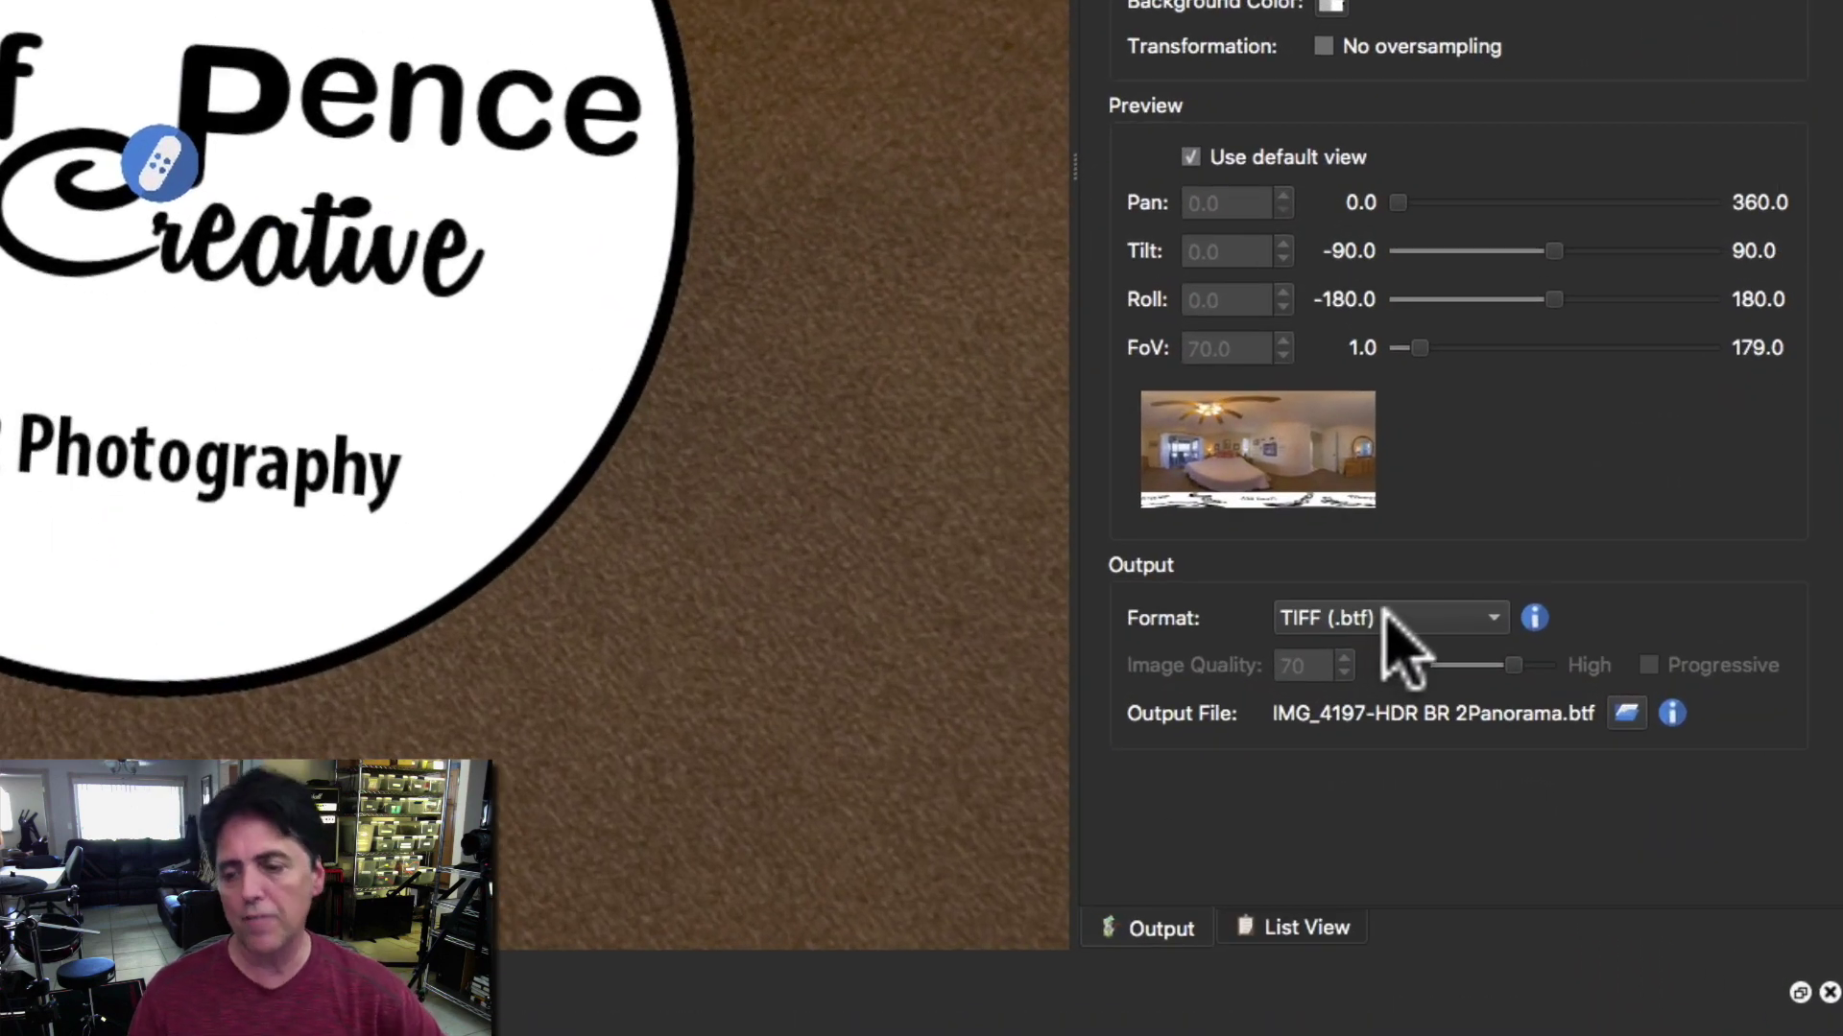
left_click(1333, 651)
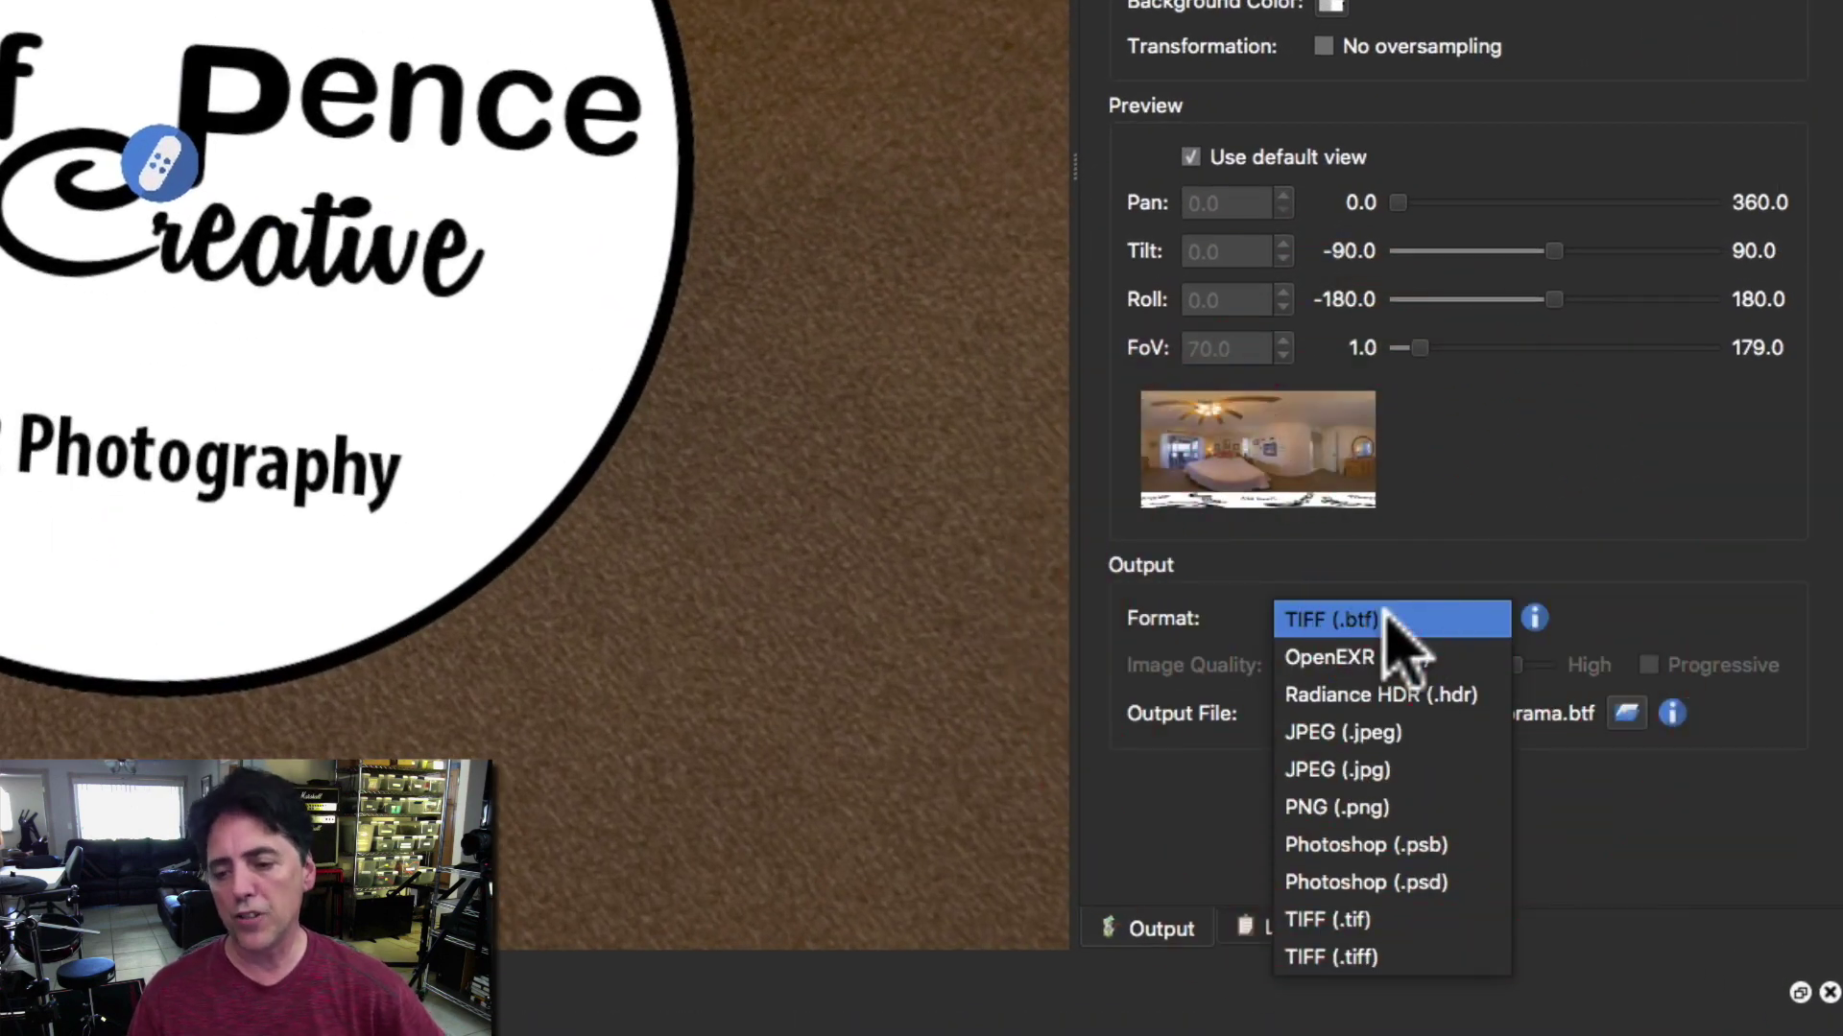
left_click(1400, 767)
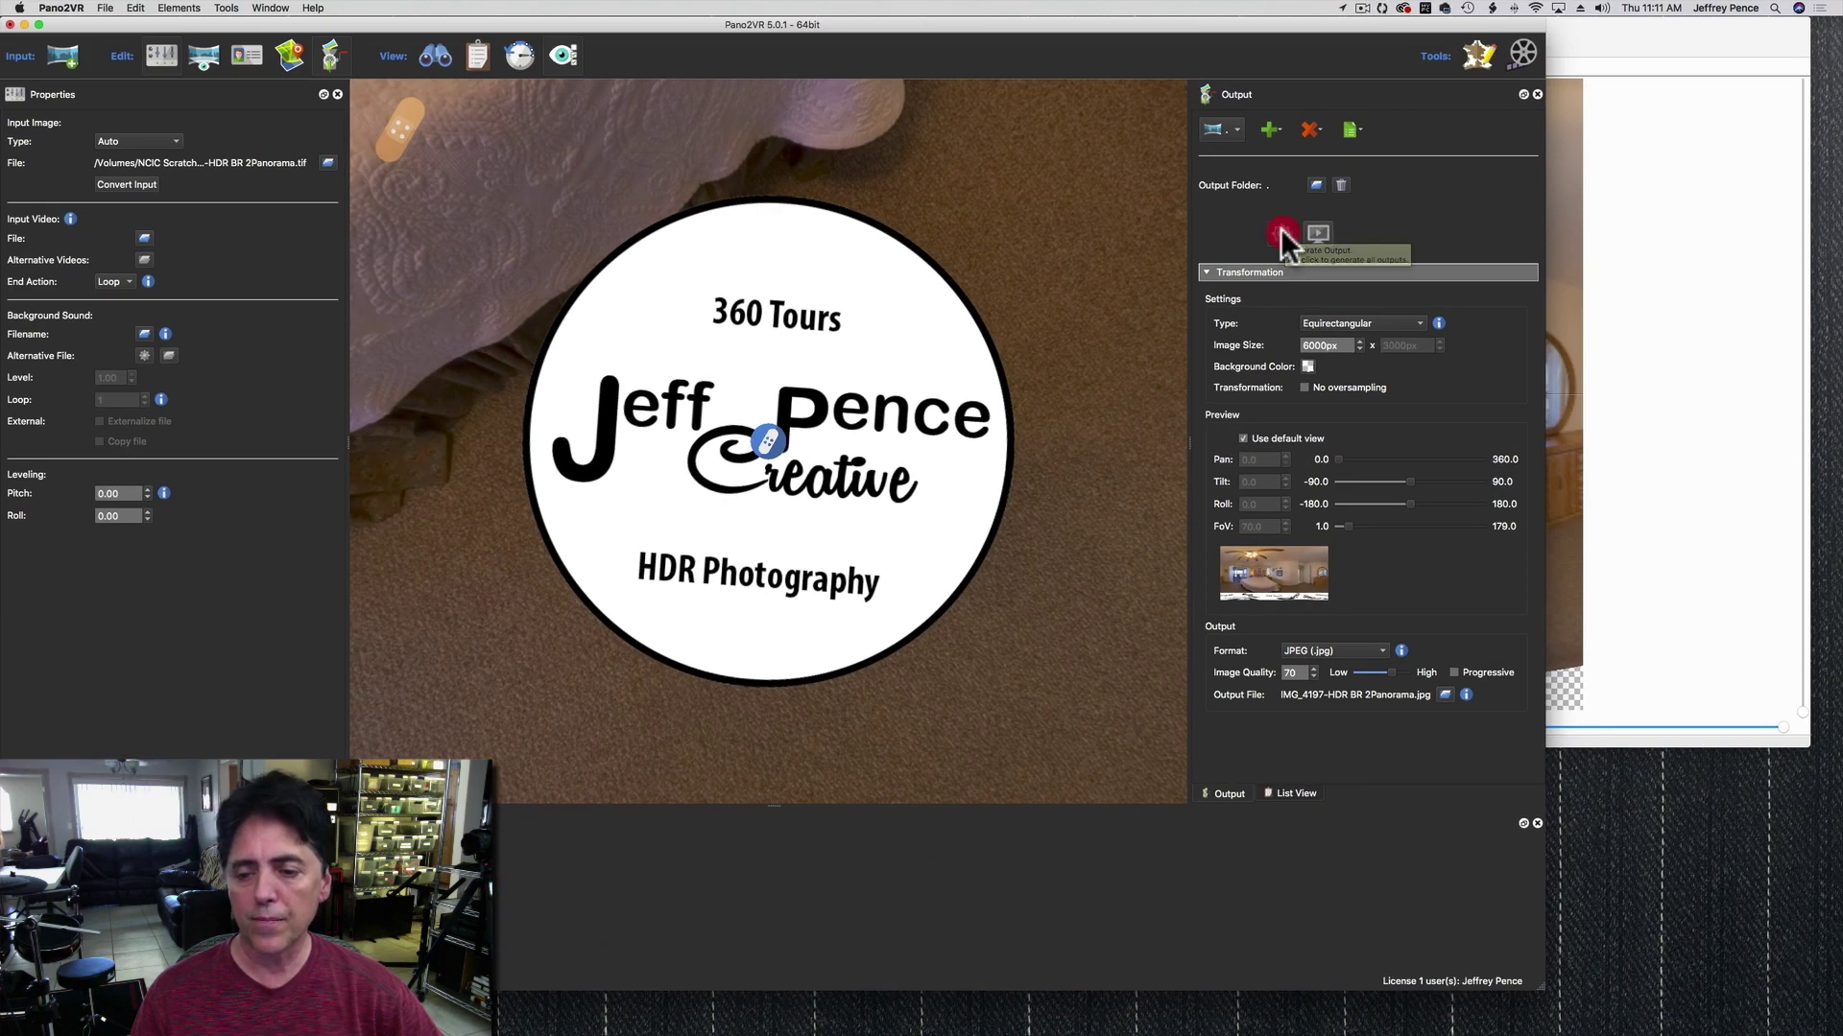
Save the project and generate the 6000×3000 JPEG with the logo-covered nadir
left_click(1281, 233)
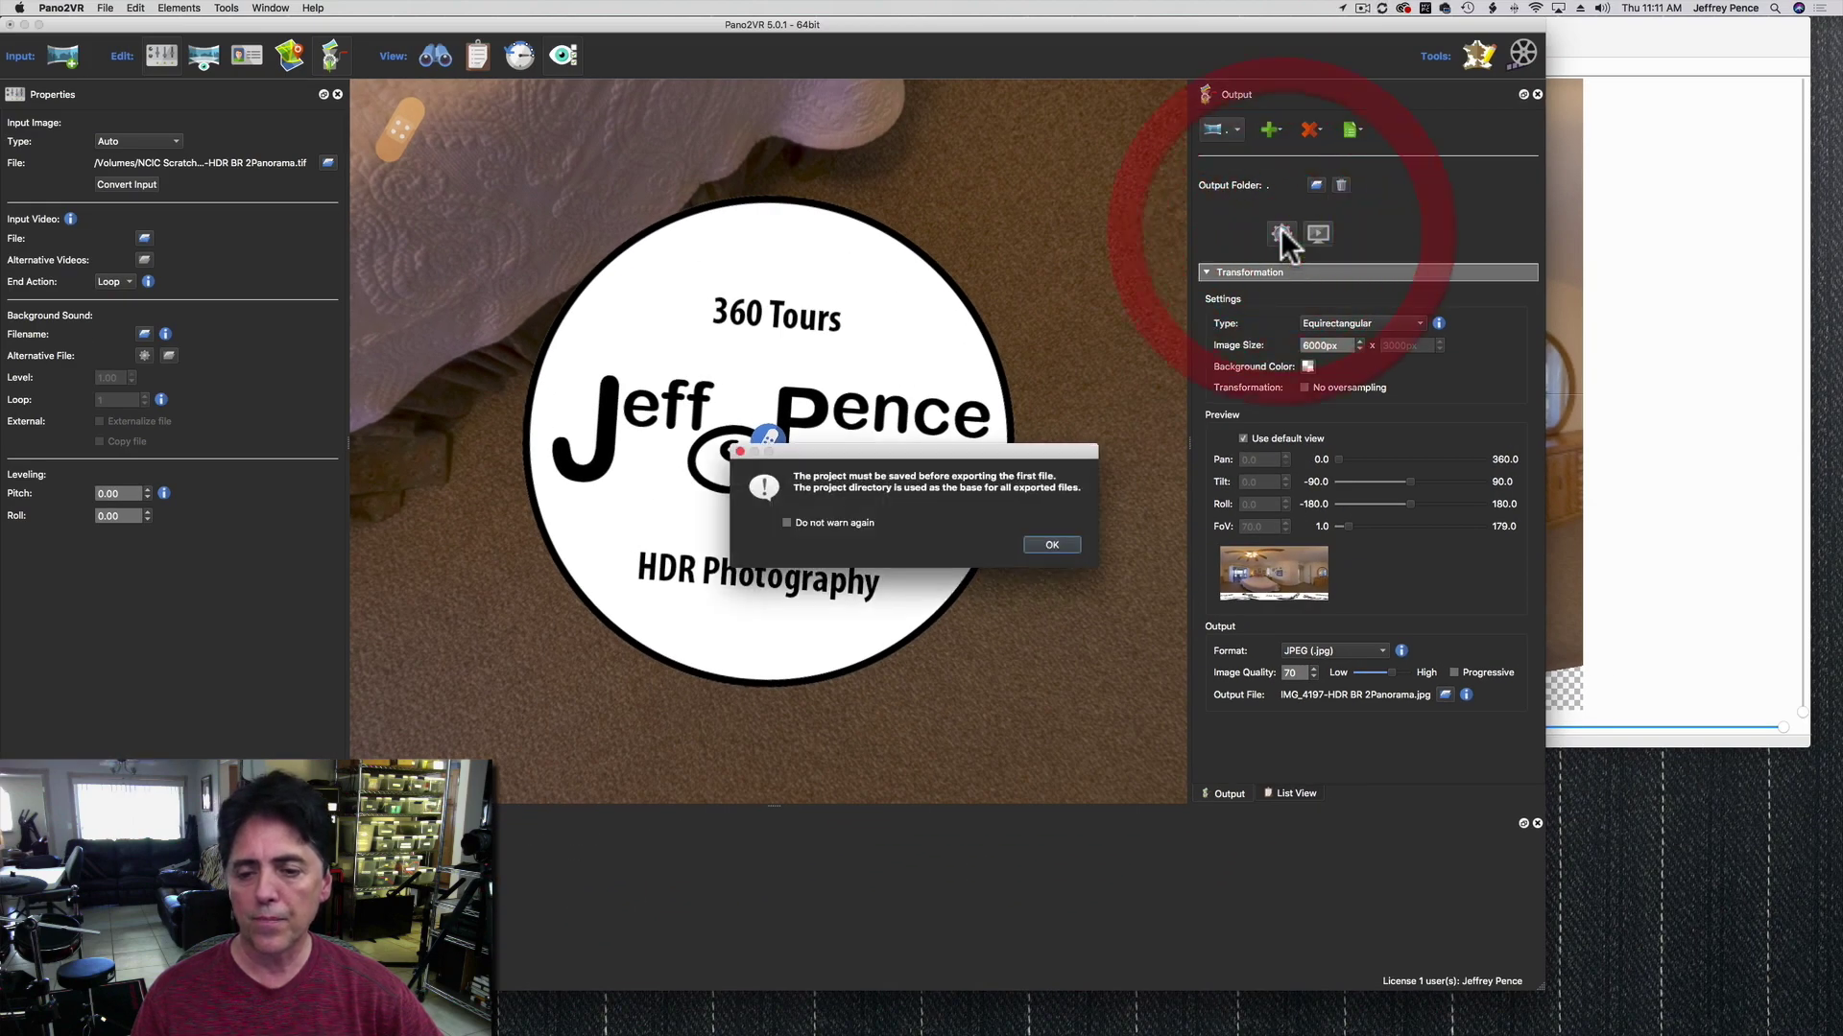
left_click(1052, 544)
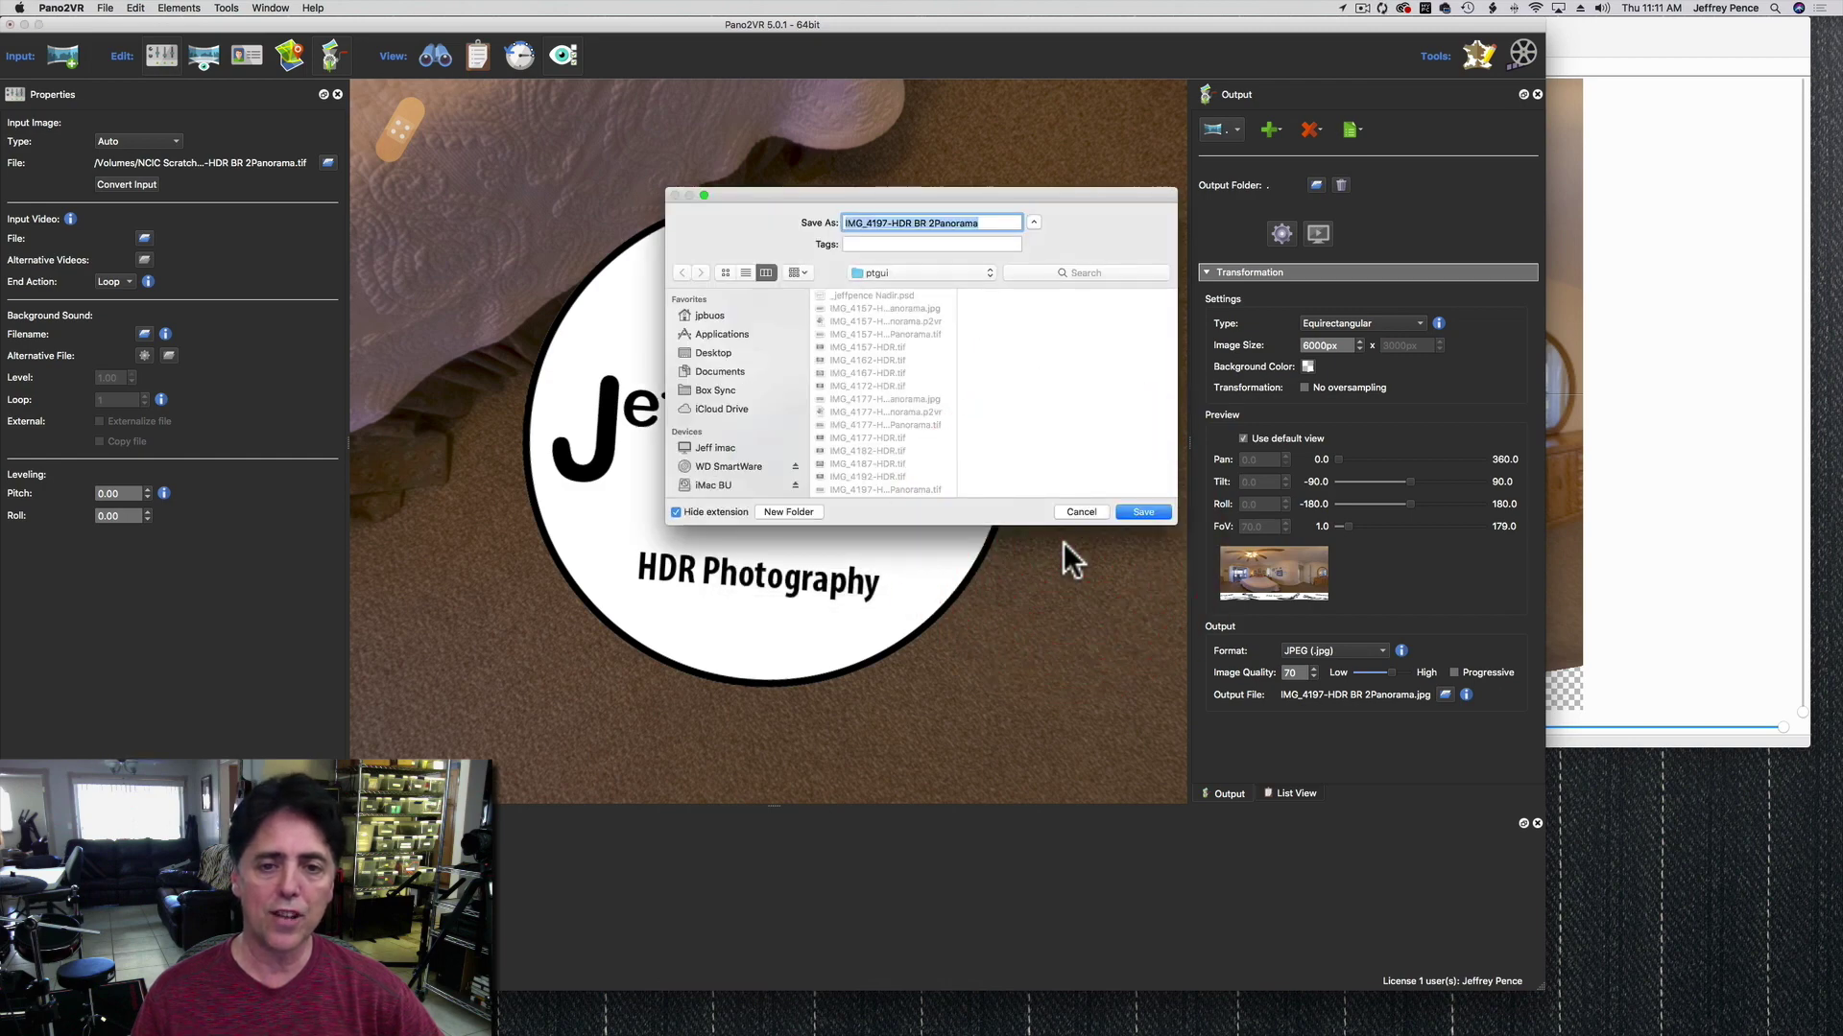
left_click(1142, 512)
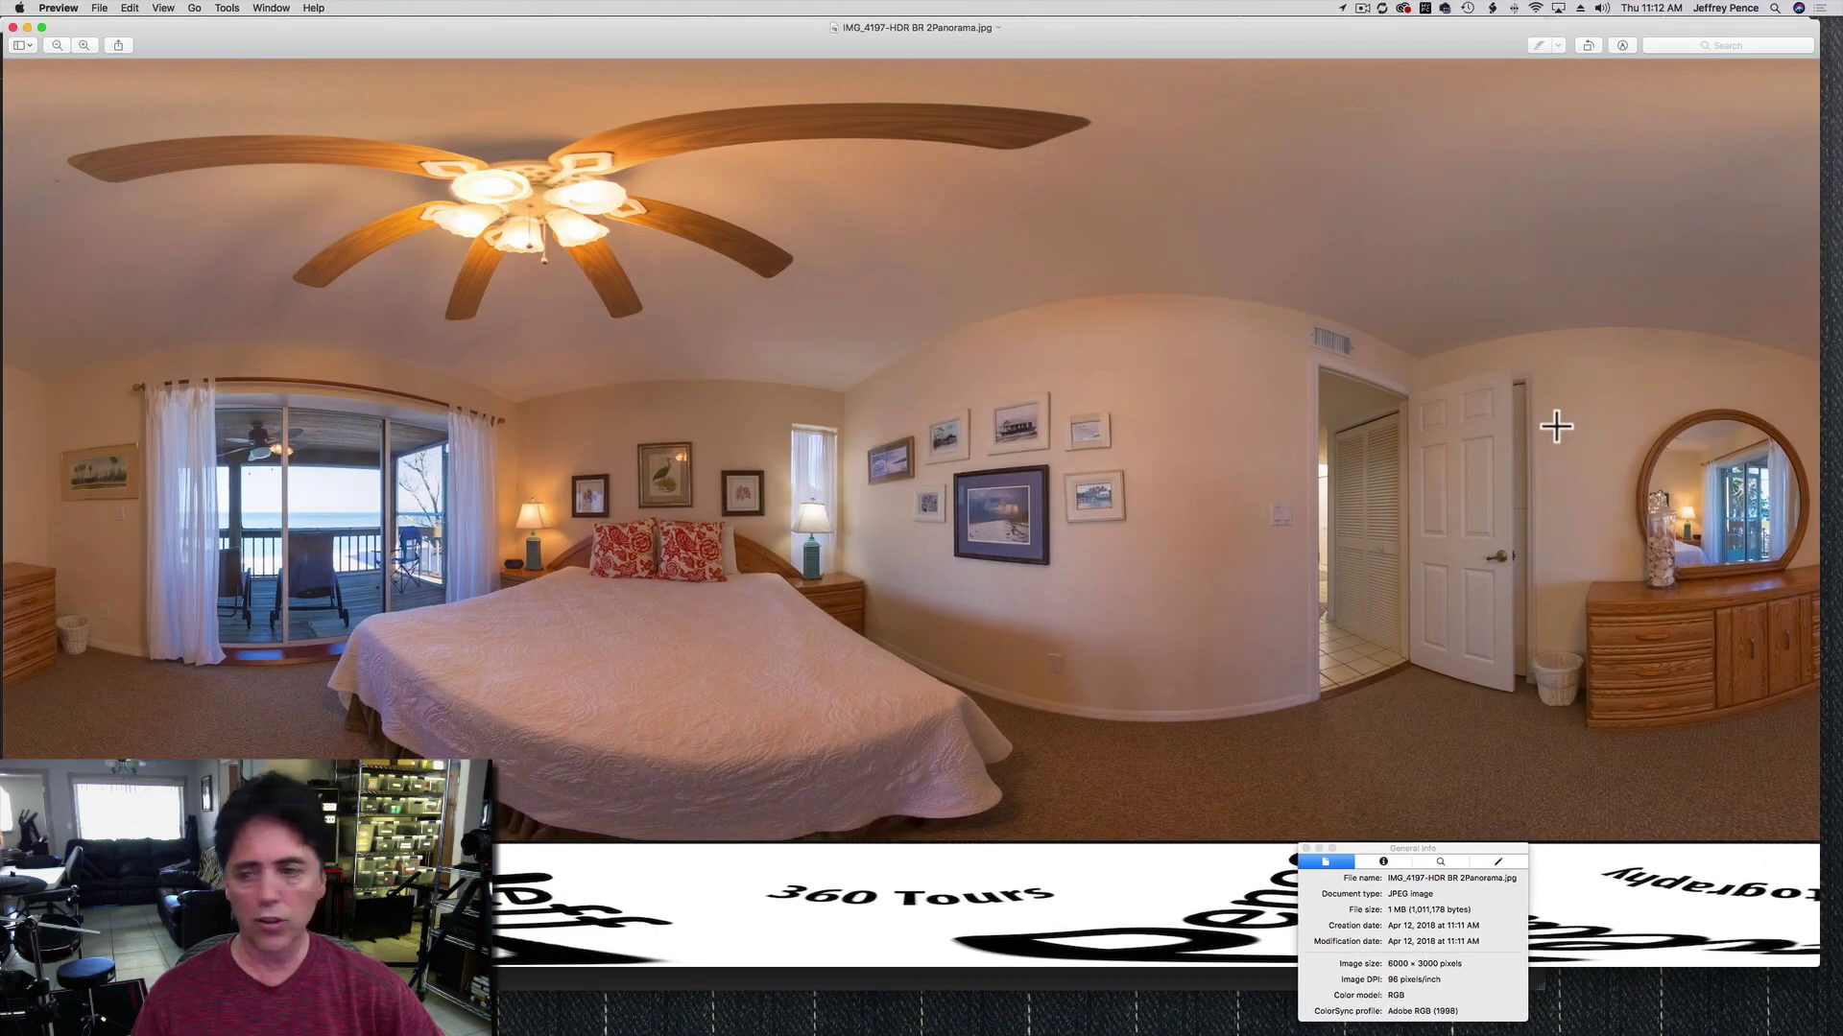
Close the exported image in Preview and start a new empty Pano2VR project
left_click(12, 27)
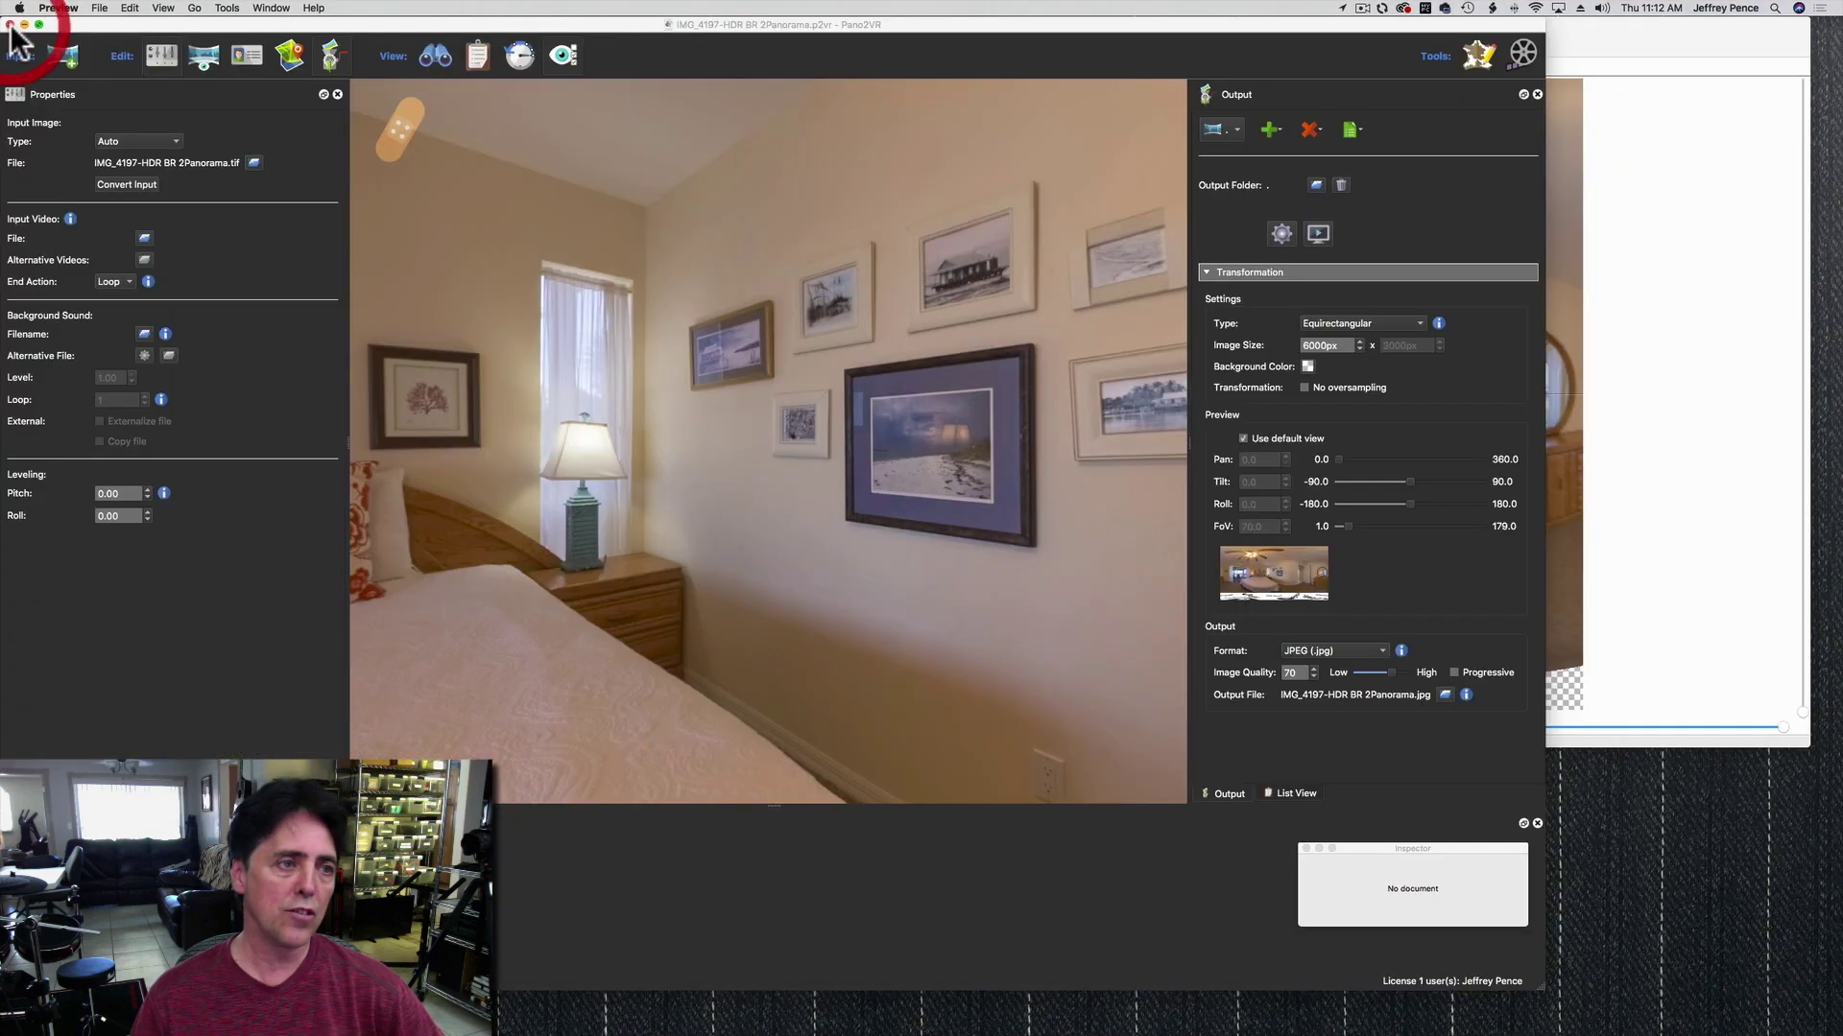
left_click(139, 23)
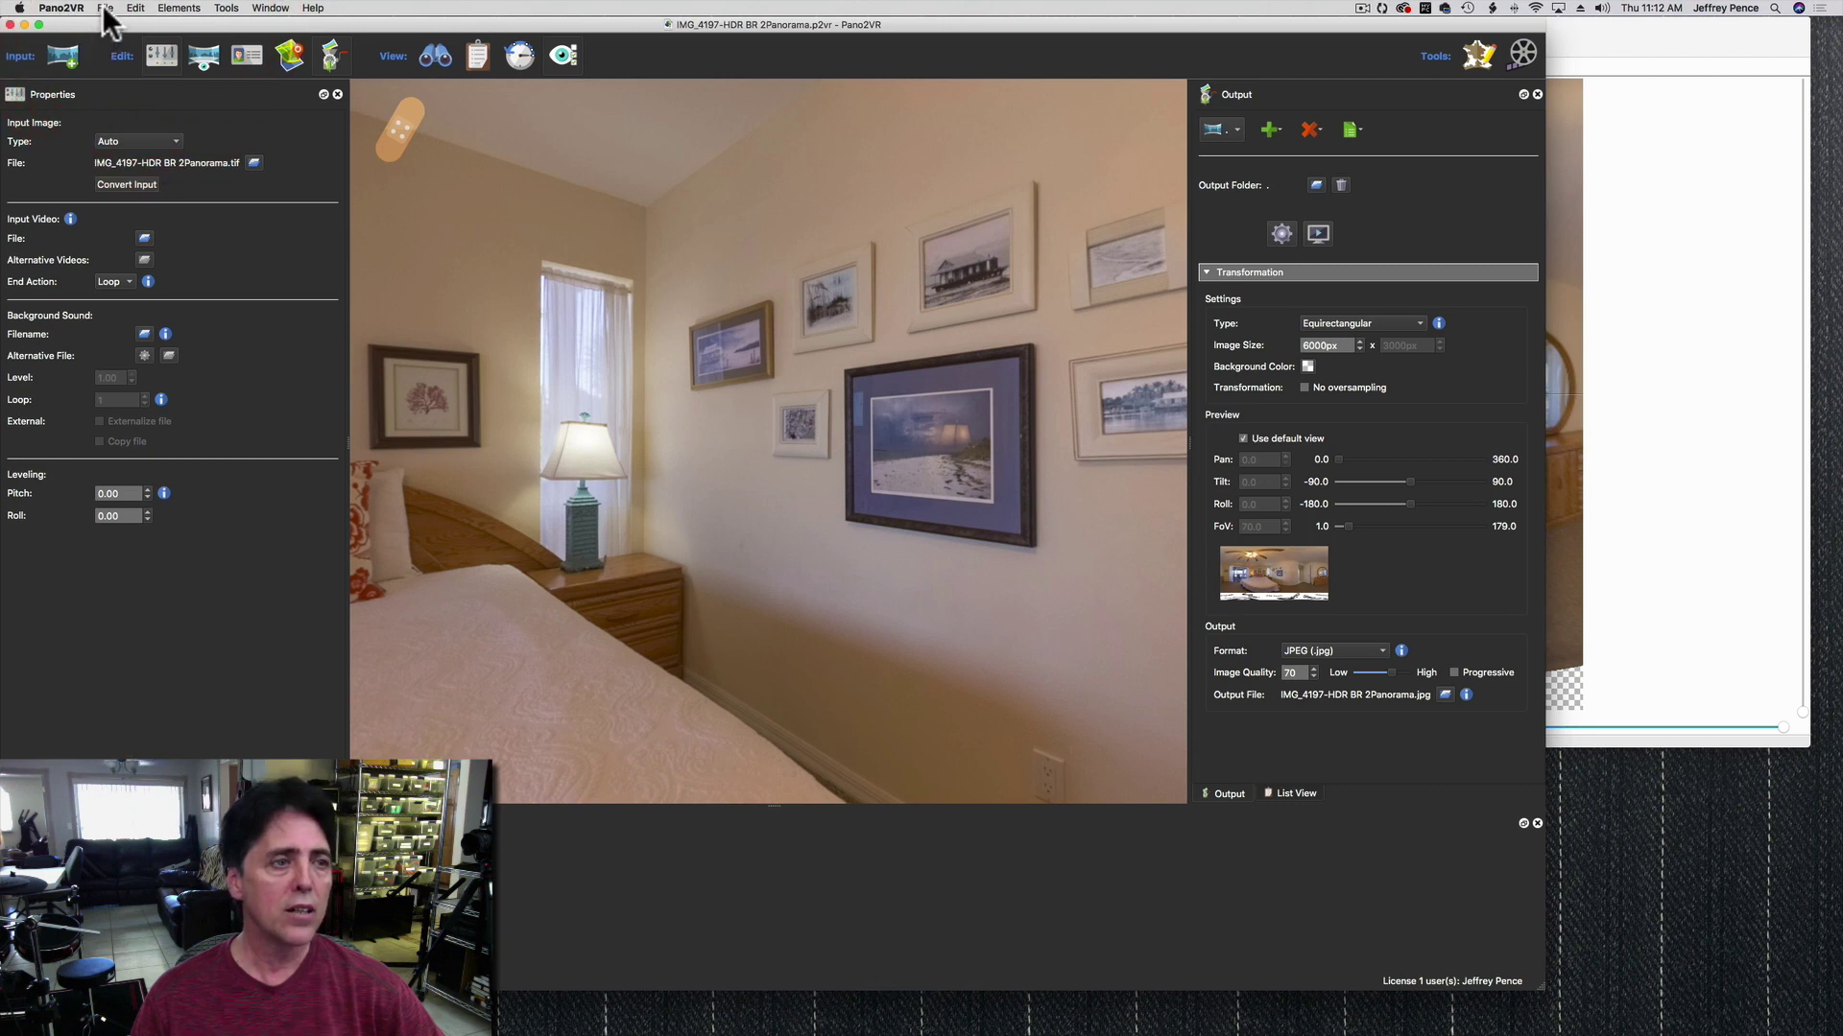
left_click(106, 9)
left_click(110, 28)
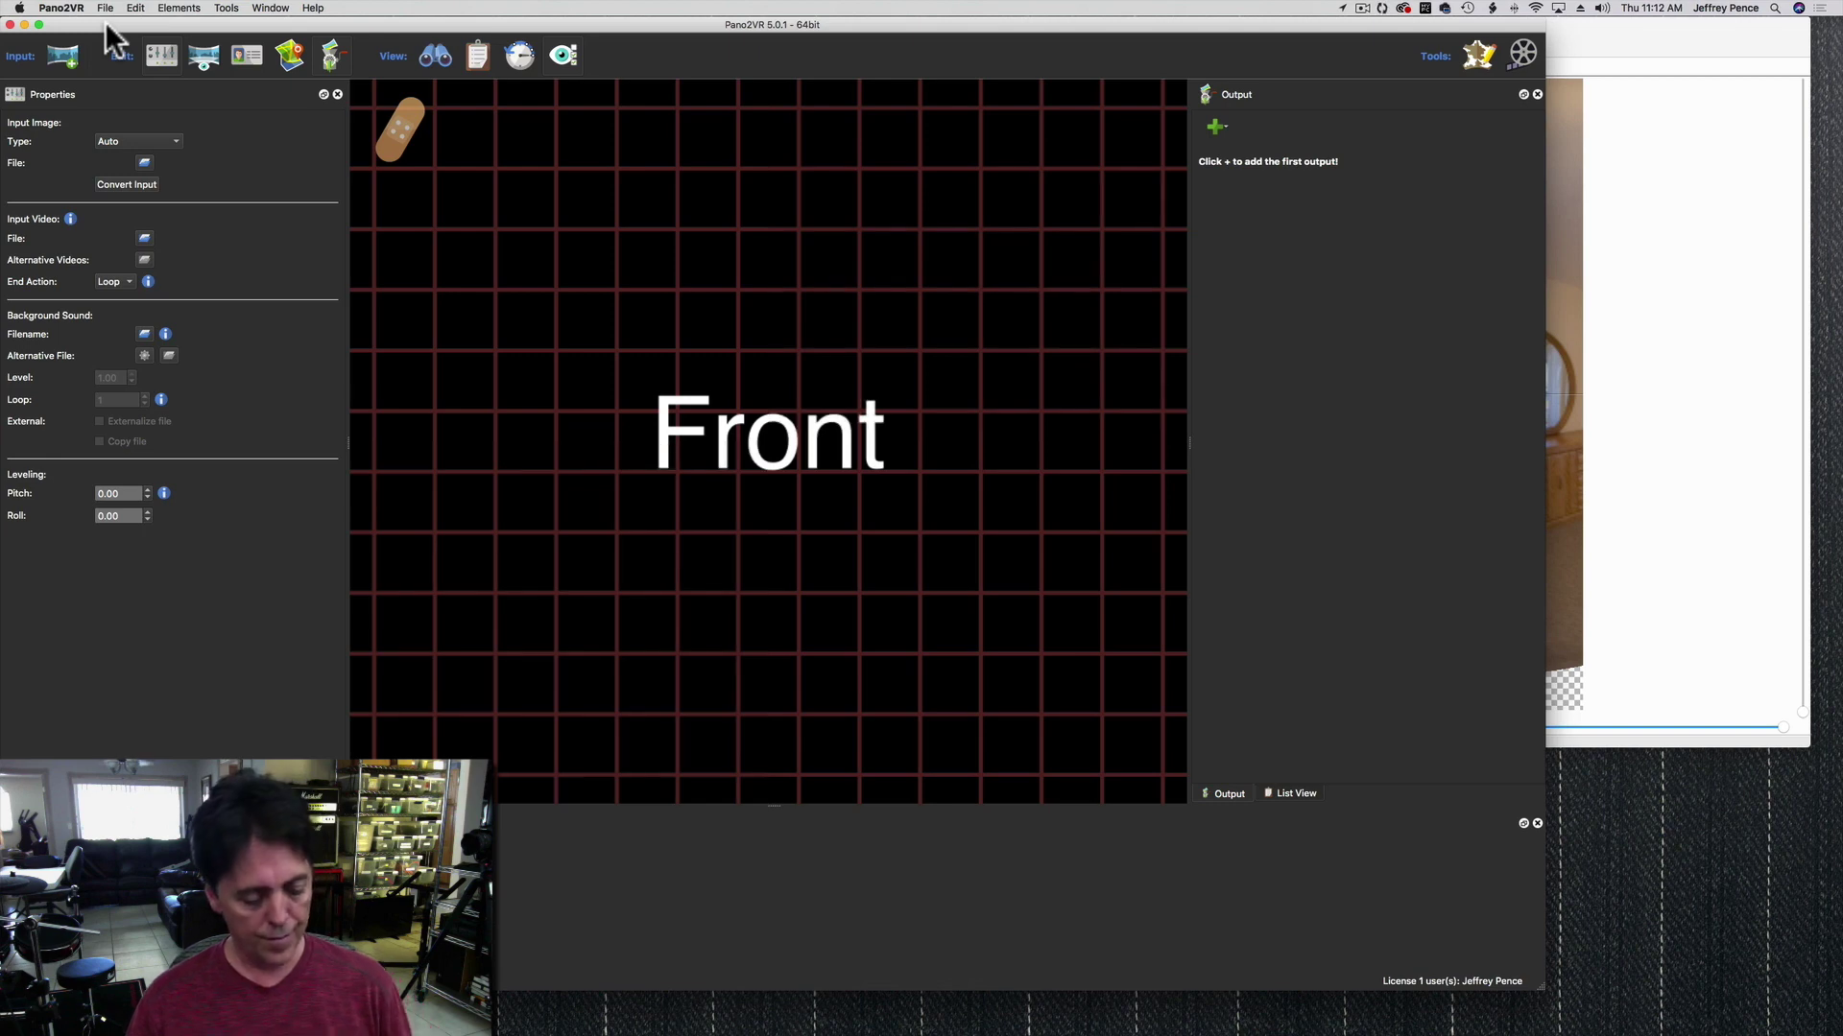
Start a new PTGui project, discarding the unsaved bedroom project
key("super+Tab")
key("super+Tab")
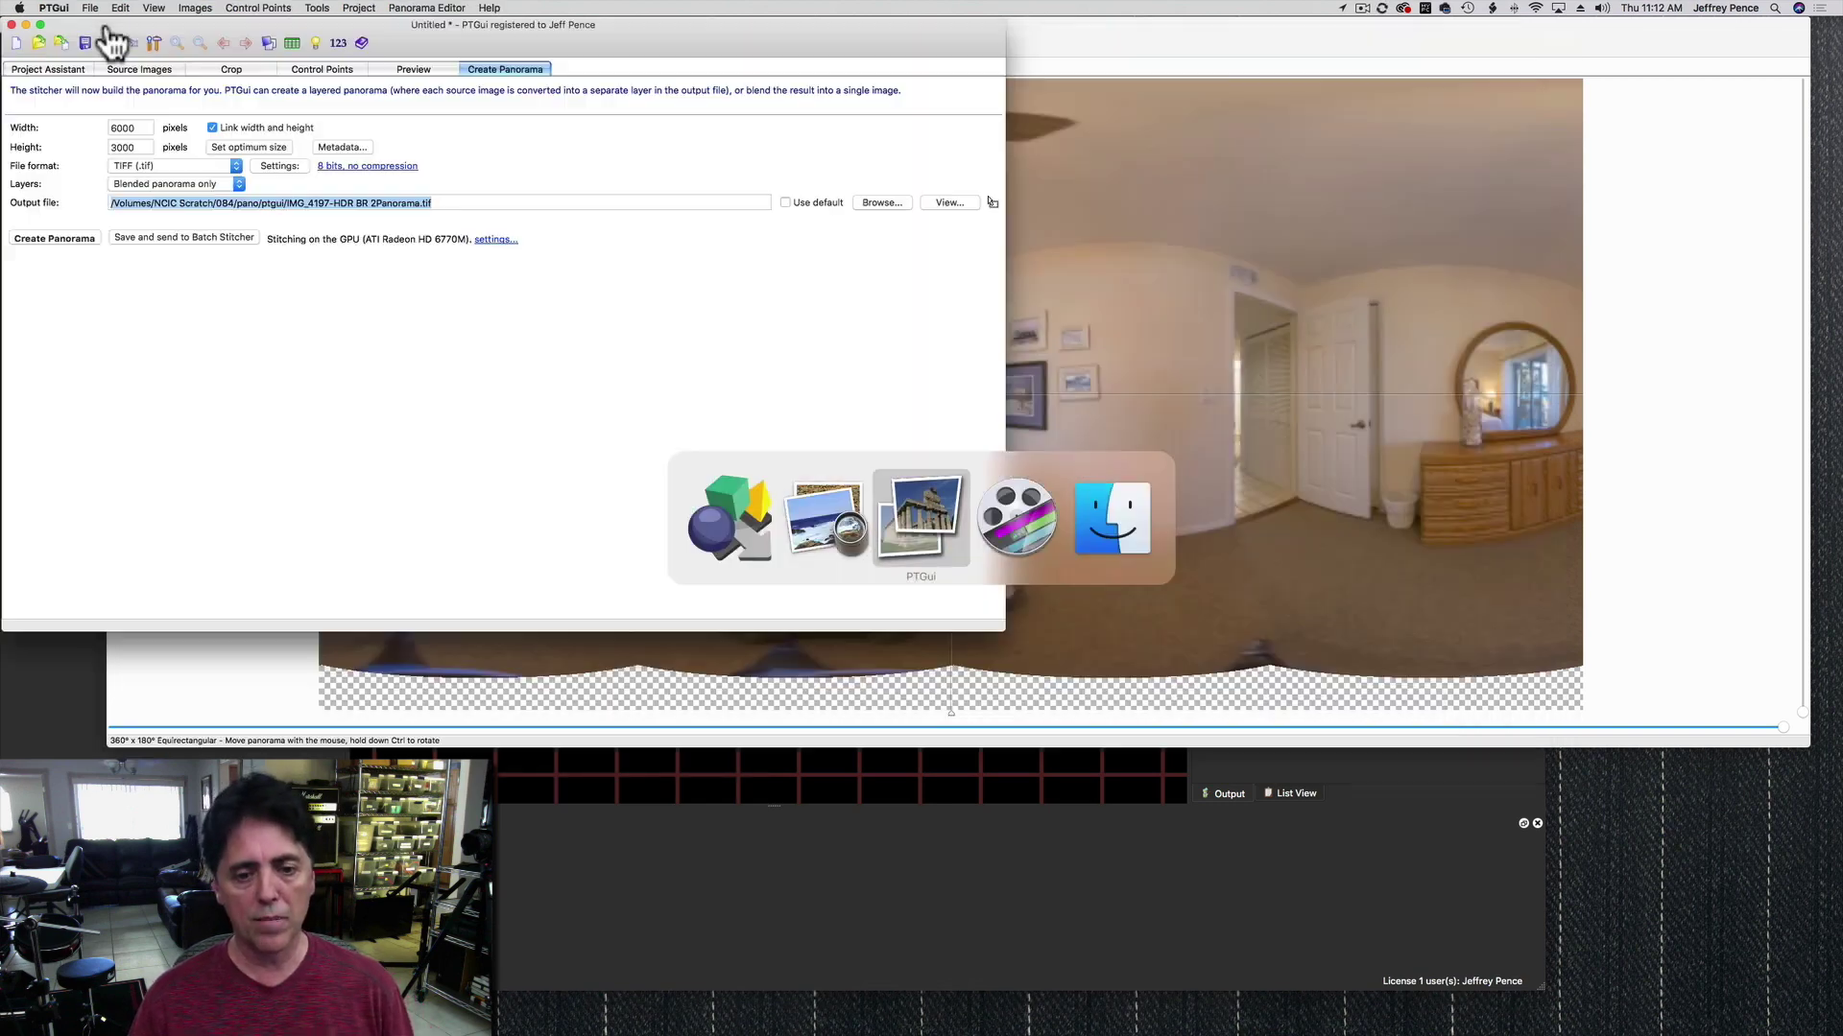
left_click(15, 41)
left_click(518, 324)
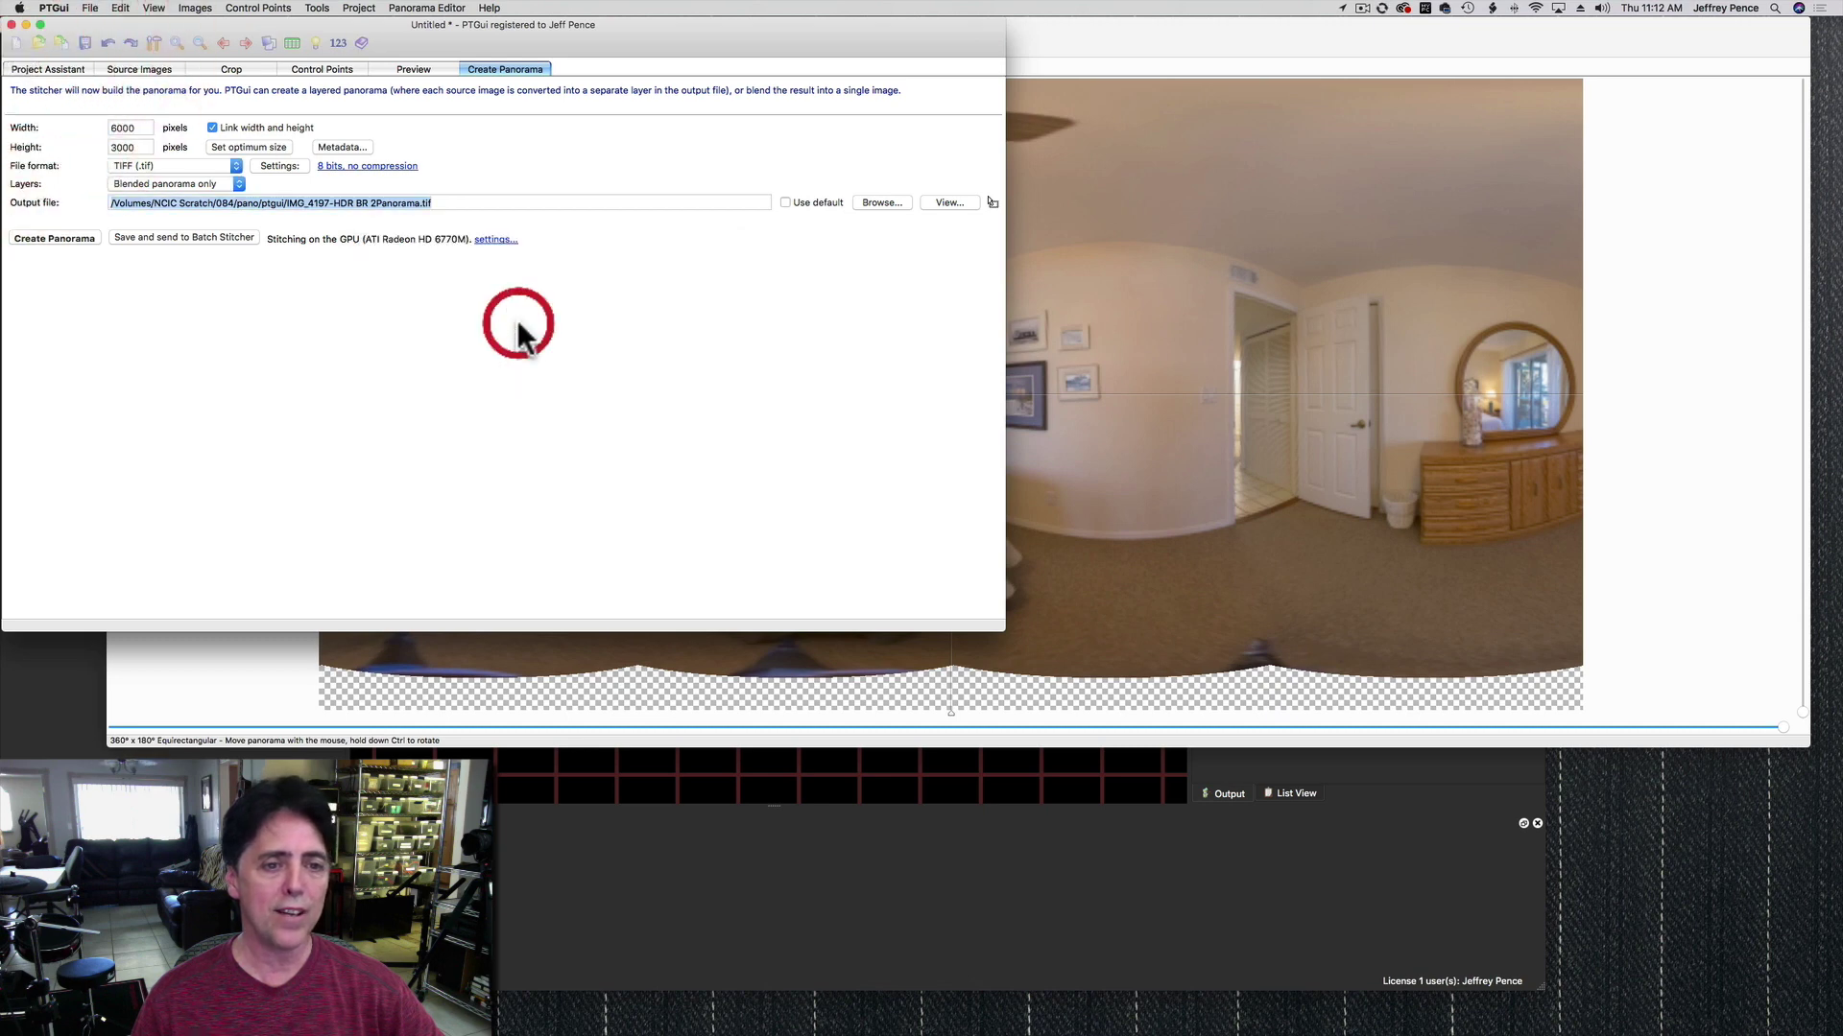